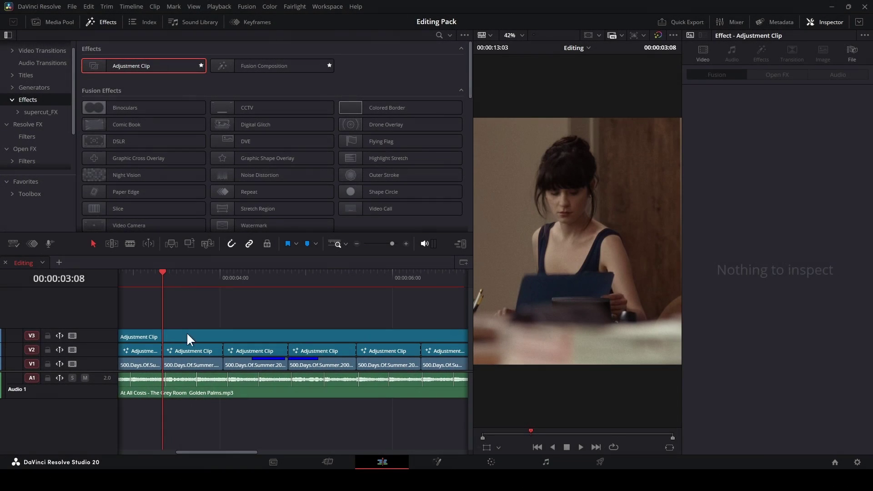
Step: Split the long V3 adjustment clip at every shot cut and move the leftover piece past the end of the footage
{"action": "left_click_drag", "start_coordinate": [186, 335], "coordinate": [273, 337]}
{"action": "scroll", "coordinate": [378, 336], "scroll_direction": "right", "scroll_amount": 4}
{"action": "left_click_drag", "start_coordinate": [268, 336], "coordinate": [463, 338]}
{"action": "scroll", "coordinate": [409, 336], "scroll_direction": "right", "scroll_amount": 3}
{"action": "left_click_drag", "start_coordinate": [354, 312], "coordinate": [328, 347]}
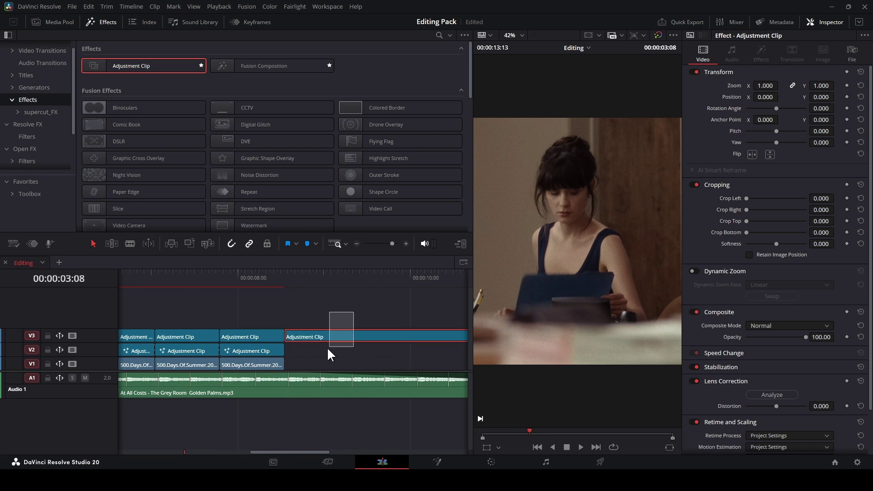
{"action": "left_click_drag", "start_coordinate": [327, 347], "coordinate": [326, 348]}
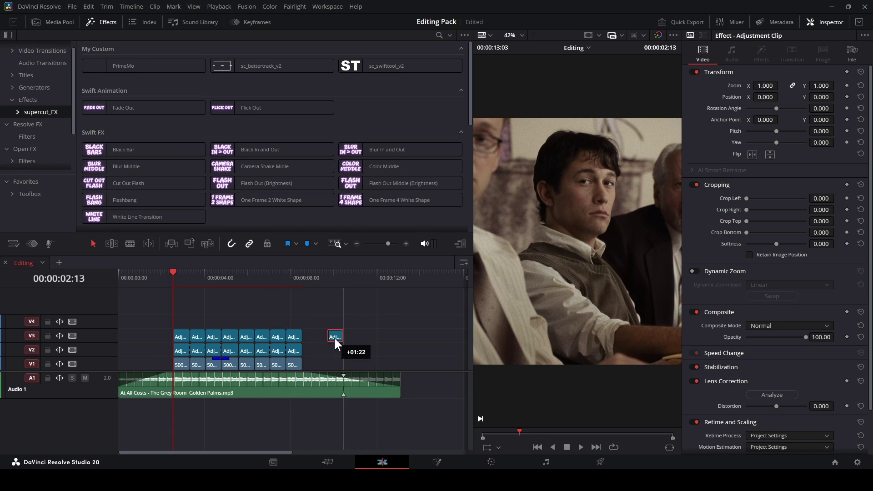
Step: Apply the Smooth Zoom effect from supercut_FX to the adjustment clips on V3 and play back the edit
{"action": "scroll", "coordinate": [214, 189], "scroll_direction": "down", "scroll_amount": 1}
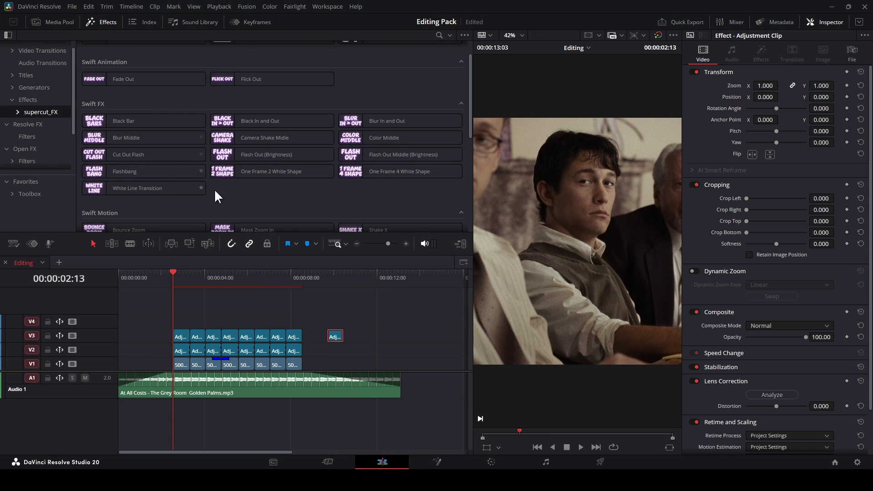
{"action": "scroll", "coordinate": [180, 196], "scroll_direction": "down", "scroll_amount": 2}
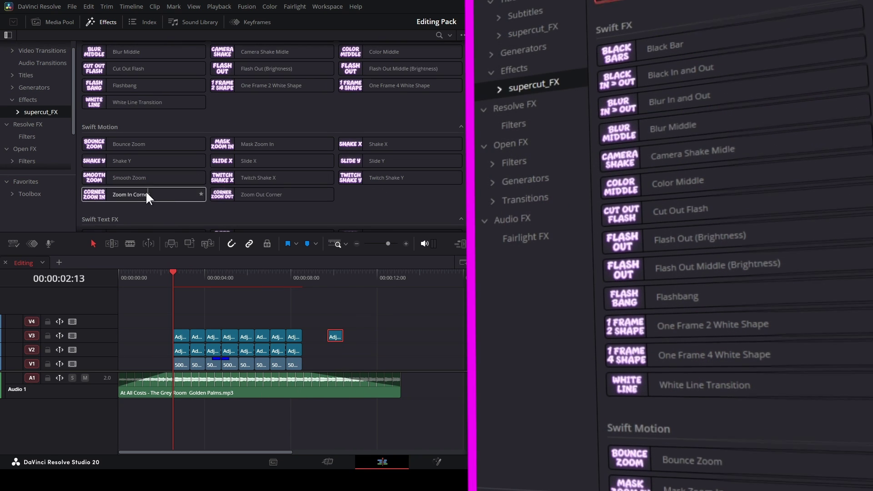
{"action": "left_click_drag", "start_coordinate": [137, 178], "coordinate": [178, 339]}
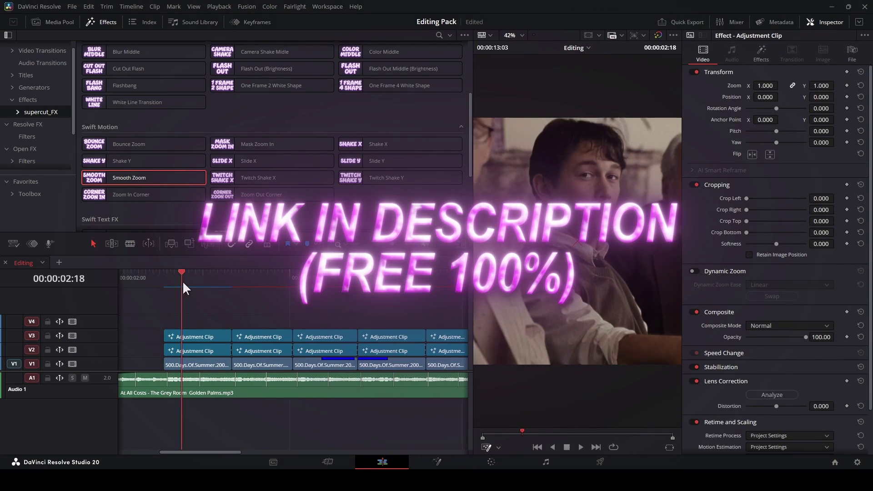
{"action": "left_click_drag", "start_coordinate": [184, 283], "coordinate": [281, 291]}
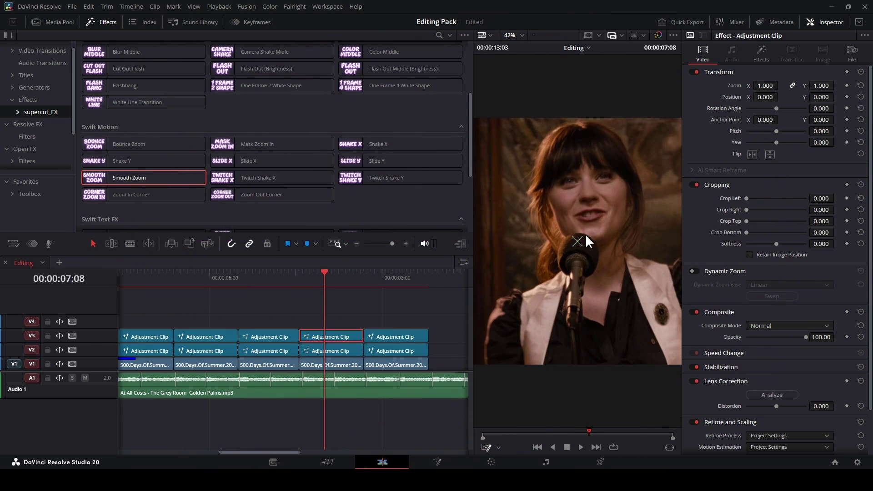
{"action": "left_click", "coordinate": [389, 286]}
{"action": "key", "text": "ctrl+minus"}
{"action": "key", "text": "ctrl+minus"}
{"action": "left_click", "coordinate": [172, 285]}
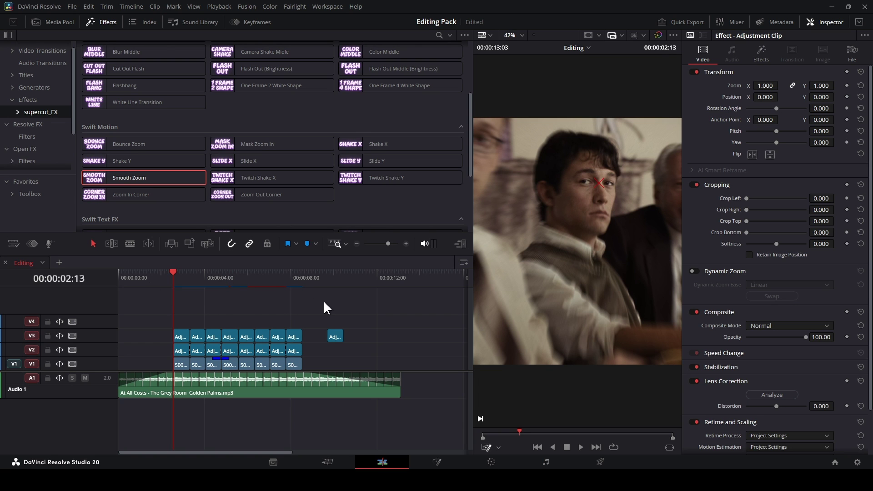
{"action": "left_click", "coordinate": [154, 285]}
{"action": "key", "text": "space"}
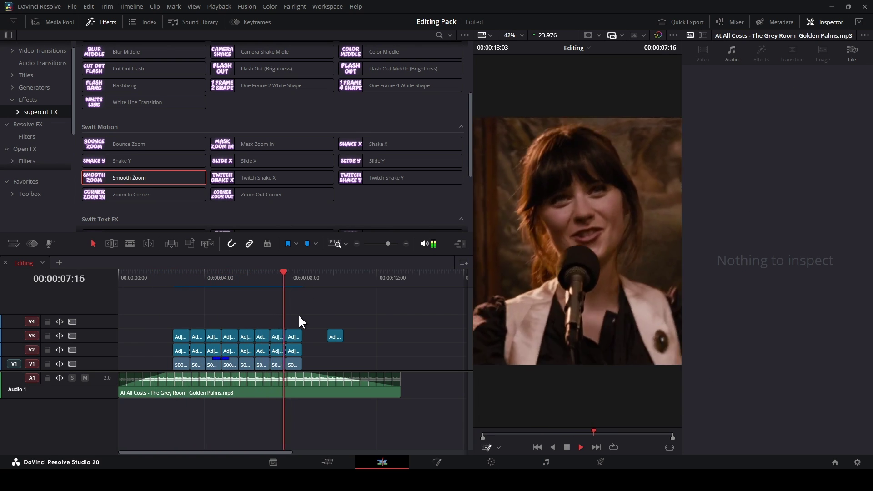
Step: Place the spare adjustment clip on track V4 above the start of the edited shots
{"action": "left_click", "coordinate": [174, 280]}
{"action": "left_click", "coordinate": [334, 338]}
{"action": "left_click_drag", "start_coordinate": [334, 337], "coordinate": [180, 323]}
{"action": "key", "text": "ctrl+equal"}
{"action": "key", "text": "ctrl+equal"}
{"action": "left_click_drag", "start_coordinate": [284, 323], "coordinate": [321, 321]}
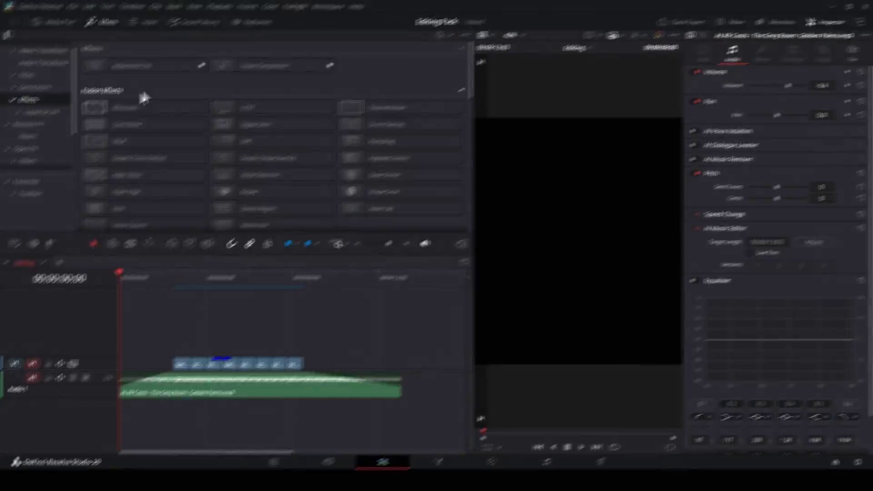
Step: Add an adjustment clip on V2 at the start of the footage and cut it to the length of the first shot
{"action": "left_click_drag", "start_coordinate": [136, 66], "coordinate": [173, 349]}
{"action": "left_click", "coordinate": [176, 279]}
{"action": "left_click_drag", "start_coordinate": [178, 281], "coordinate": [303, 291]}
{"action": "left_click", "coordinate": [321, 347]}
{"action": "key", "text": "ctrl+b"}
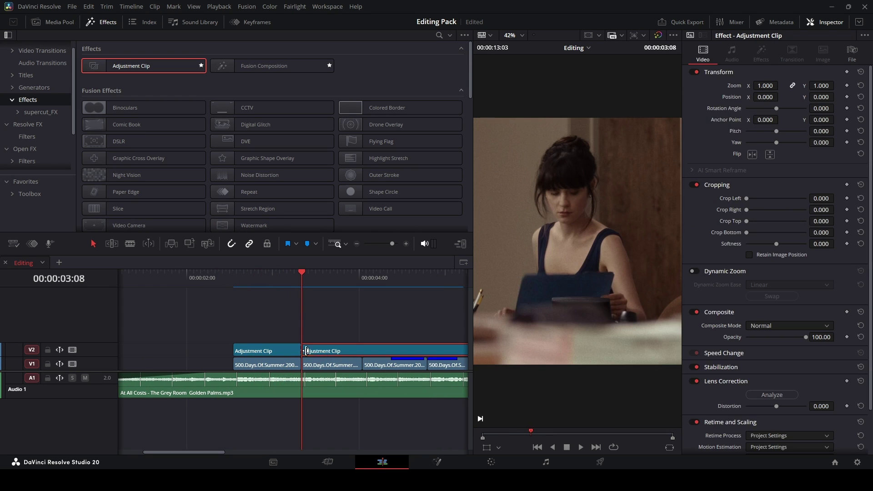
{"action": "key", "text": "BackSpace"}
{"action": "left_click", "coordinate": [286, 349]}
Step: Apply Twixtor (Adjustment Clips) from supercut_FX to the V2 adjustment clip and set its Speed % to 50
{"action": "left_click_drag", "start_coordinate": [246, 280], "coordinate": [240, 272]}
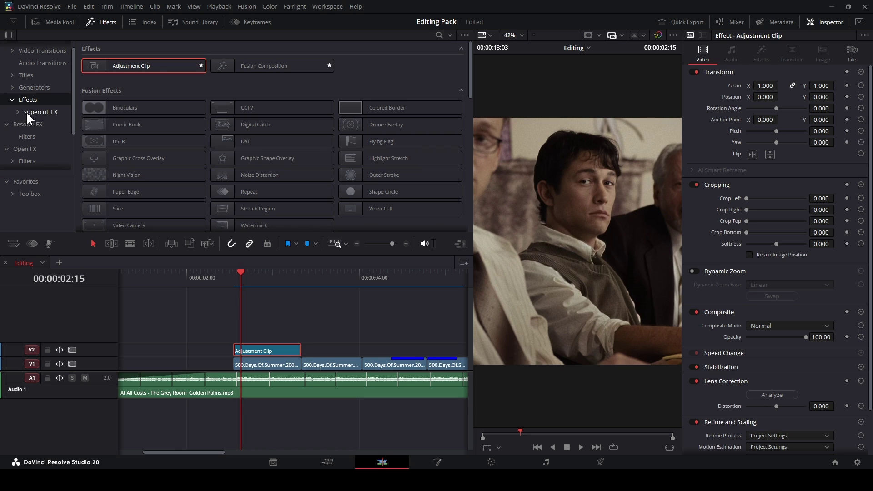
{"action": "left_click", "coordinate": [41, 113]}
{"action": "scroll", "coordinate": [183, 169], "scroll_direction": "down", "scroll_amount": 5}
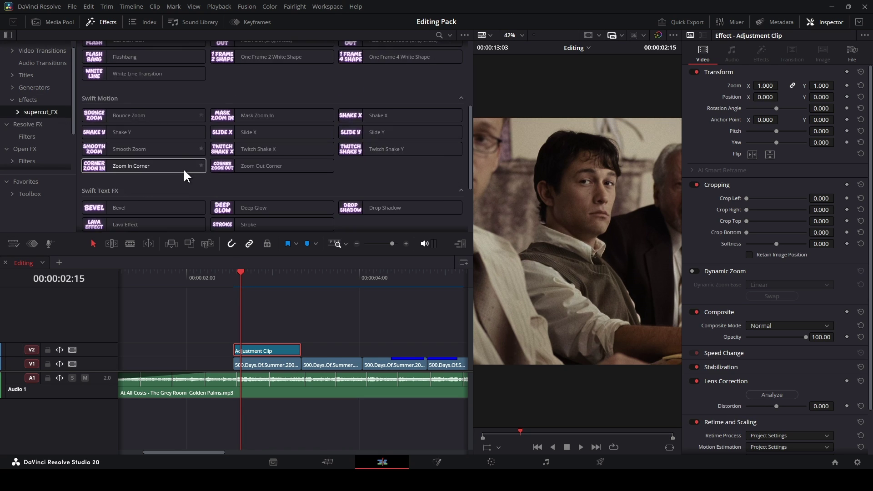
{"action": "left_click_drag", "start_coordinate": [133, 173], "coordinate": [255, 350]}
{"action": "left_click", "coordinate": [832, 132]}
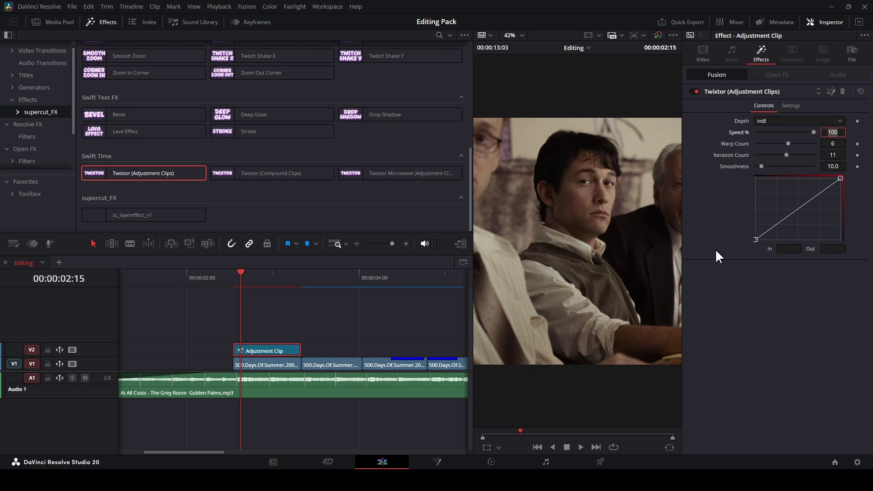
{"action": "type", "text": "50"}
{"action": "key", "text": "Tab"}
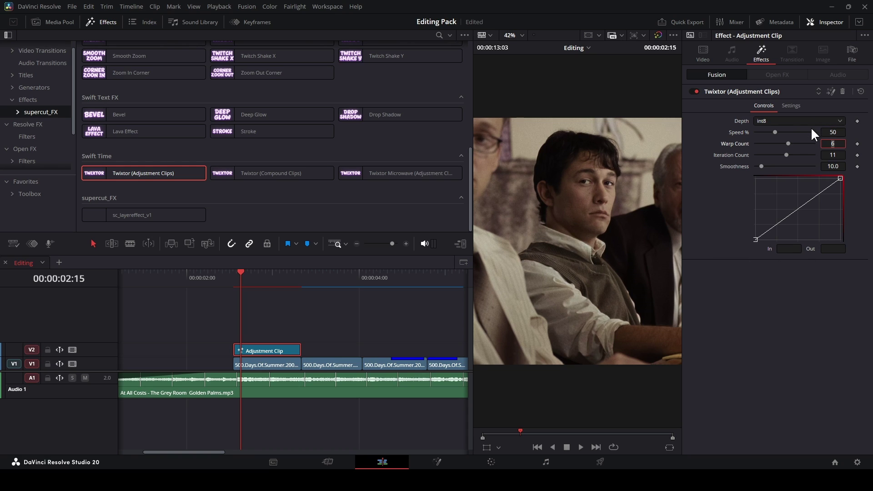
Step: Bend the Twixtor speed curve into a smooth S-shape with the handles of its start and end points
{"action": "left_click", "coordinate": [756, 239]}
{"action": "left_click", "coordinate": [840, 179]}
{"action": "left_click_drag", "start_coordinate": [813, 199], "coordinate": [836, 201]}
{"action": "left_click", "coordinate": [755, 239]}
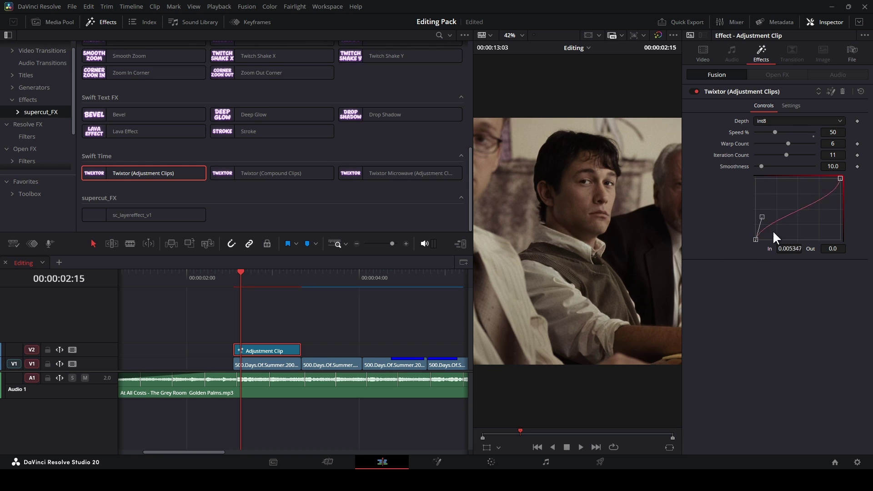
Step: Extend the Twixtor adjustment clip on V2 to the end of the last shot
{"action": "left_click", "coordinate": [236, 279]}
{"action": "scroll", "coordinate": [395, 315], "scroll_direction": "down", "scroll_amount": 5}
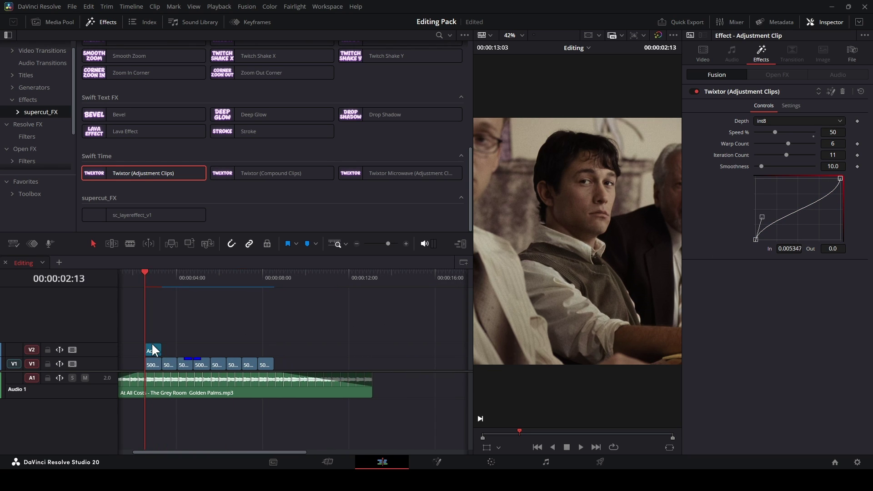
{"action": "left_click_drag", "start_coordinate": [160, 348], "coordinate": [270, 344]}
Step: Split the V2 Twixtor adjustment clip at each shot cut so that every shot has its own piece
{"action": "left_click", "coordinate": [161, 281]}
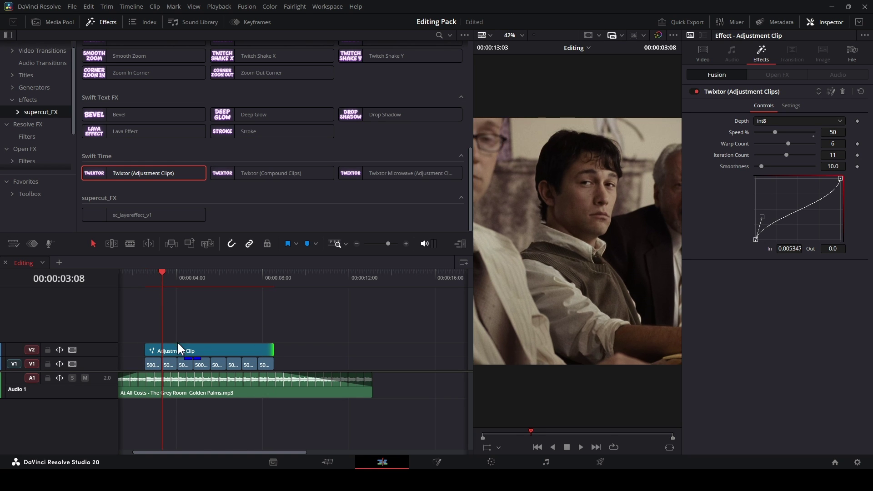
{"action": "left_click", "coordinate": [208, 278]}
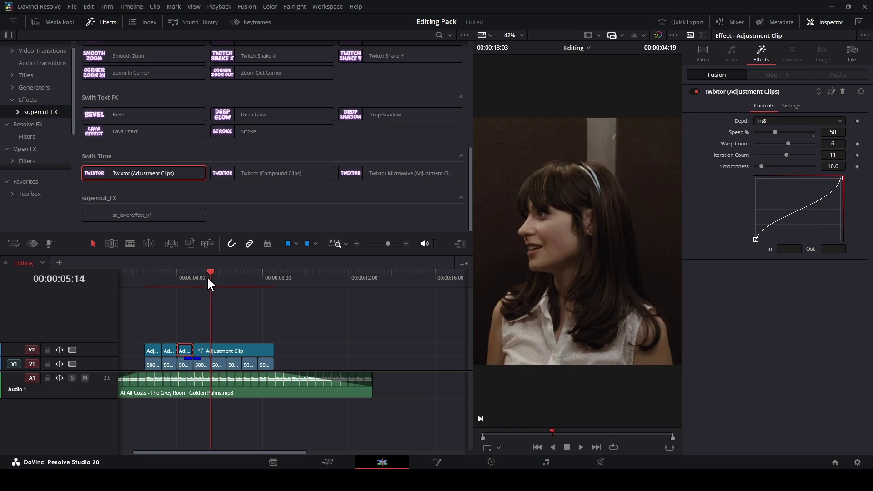
{"action": "key", "text": "ctrl+b"}
{"action": "left_click", "coordinate": [227, 277]}
{"action": "key", "text": "ctrl+b"}
{"action": "left_click", "coordinate": [242, 276]}
{"action": "key", "text": "ctrl+b"}
{"action": "left_click", "coordinate": [258, 277]}
{"action": "key", "text": "ctrl+b"}
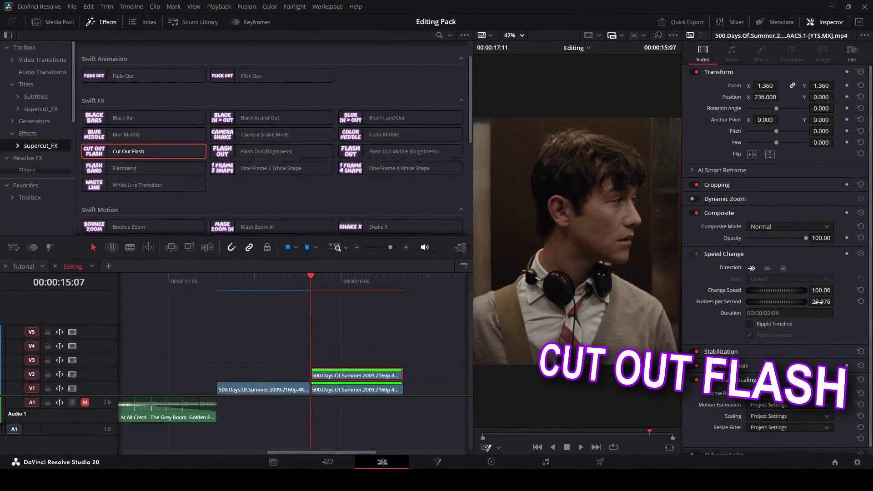
Step: Turn the V2 copy of the second shot into a freeze-frame compound clip and place it just before the cut
{"action": "left_click", "coordinate": [783, 268]}
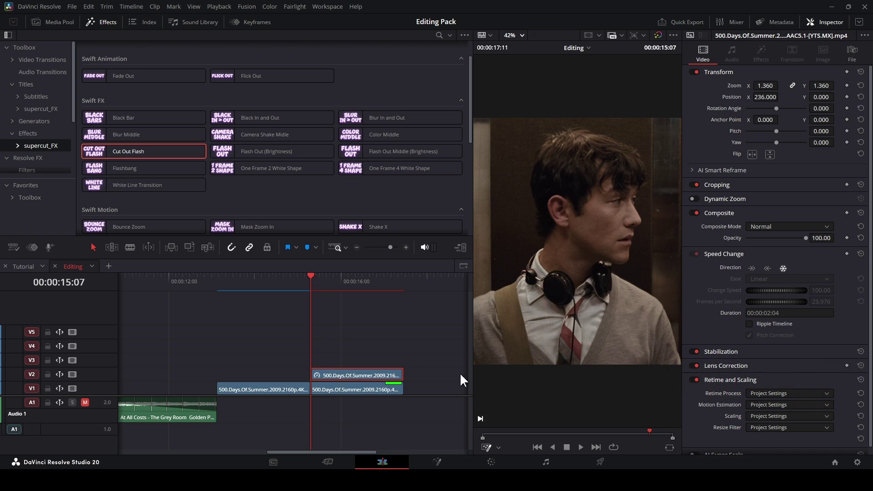
{"action": "key", "text": "alt+c"}
{"action": "left_click", "coordinate": [500, 265]}
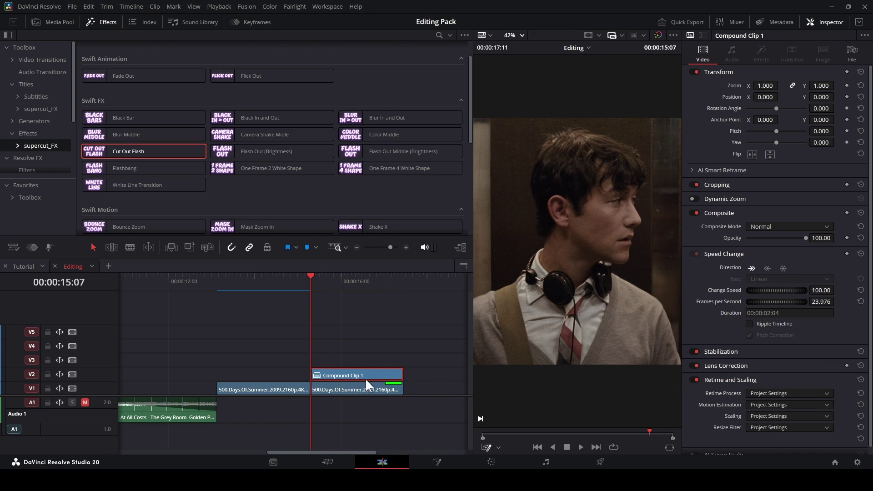
{"action": "left_click_drag", "start_coordinate": [364, 378], "coordinate": [312, 374]}
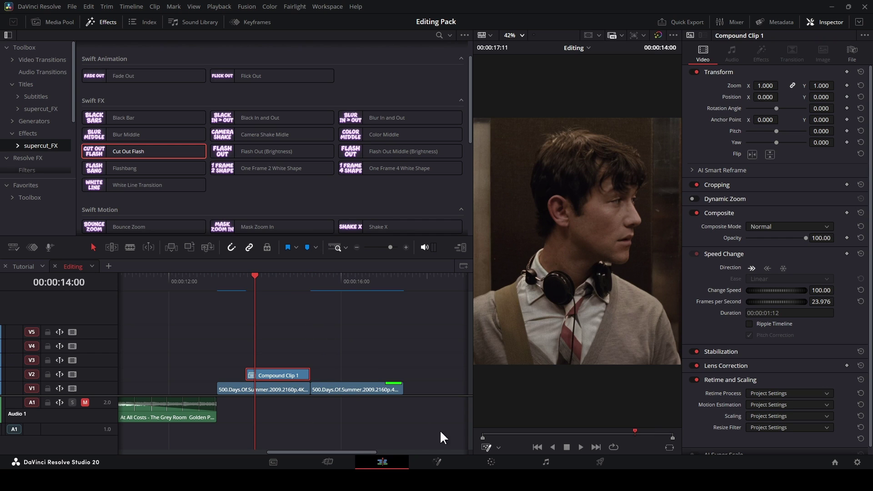
Step: In Fusion, add a Polygon mask to the compound clip's MediaIn1 and trace the man's collar, headphones and shoulders
{"action": "left_click", "coordinate": [437, 462]}
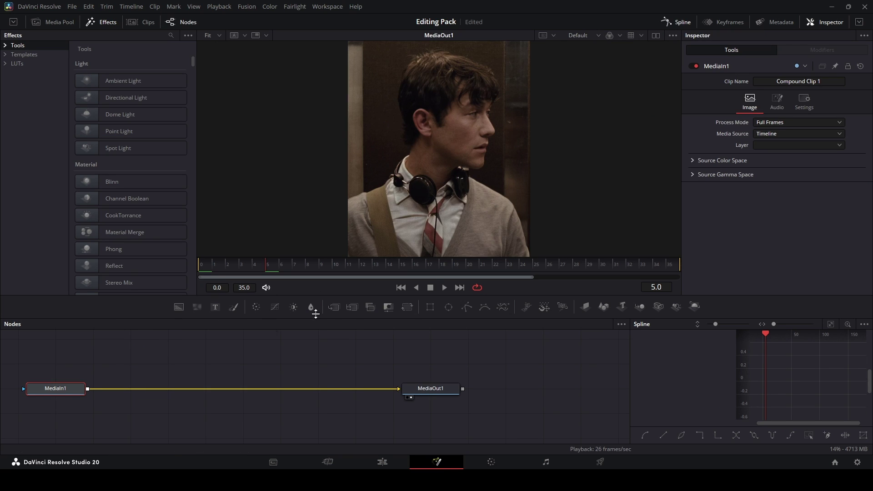
{"action": "left_click", "coordinate": [467, 307]}
{"action": "scroll", "coordinate": [460, 204], "scroll_direction": "up", "scroll_amount": 5}
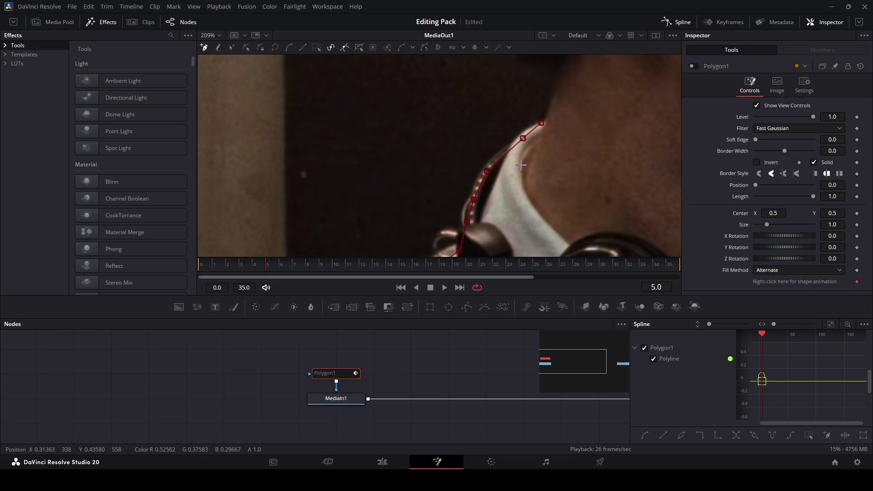
{"action": "left_click", "coordinate": [522, 162]}
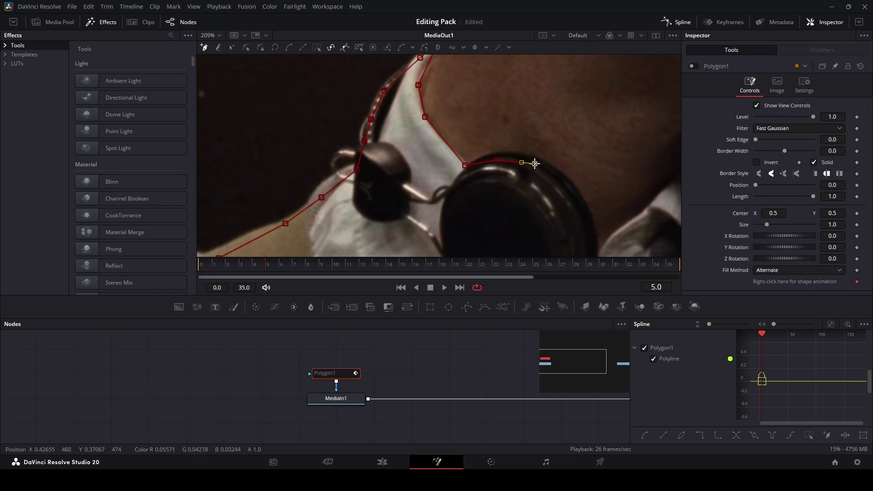
{"action": "left_click_drag", "start_coordinate": [535, 164], "coordinate": [452, 261]}
{"action": "left_click", "coordinate": [491, 141]}
{"action": "left_click", "coordinate": [530, 139]}
{"action": "left_click", "coordinate": [331, 74]}
{"action": "left_click", "coordinate": [419, 121]}
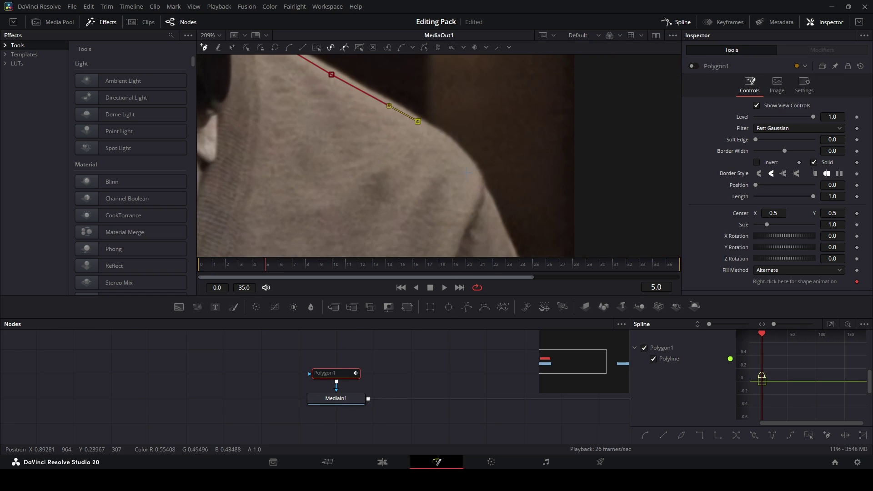
{"action": "left_click", "coordinate": [419, 86]}
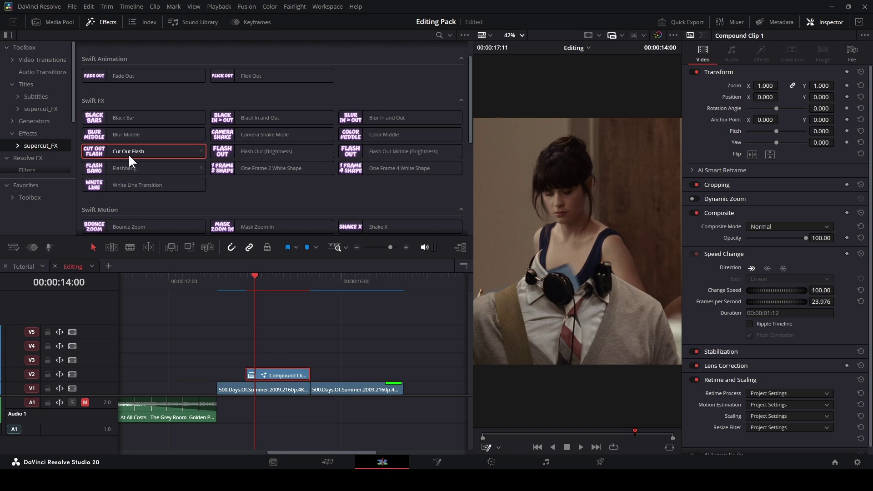
Step: Apply Cut Out Flash to the V2 compound clip, turn on its Scale Effect and set Pivot Y to 0
{"action": "left_click_drag", "start_coordinate": [128, 154], "coordinate": [274, 371]}
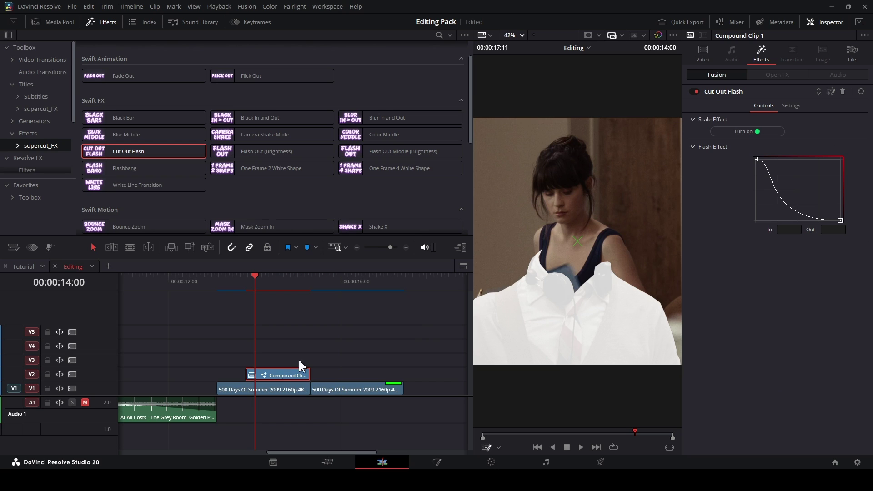
{"action": "left_click", "coordinate": [746, 131]}
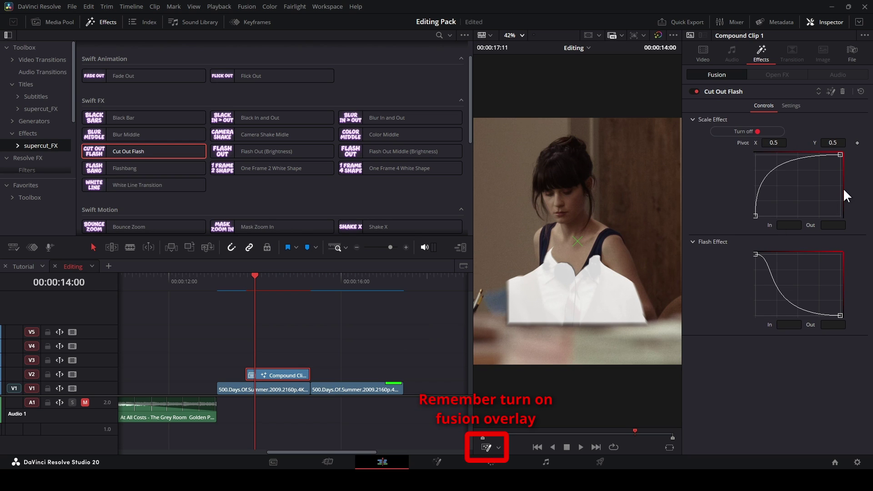
{"action": "left_click_drag", "start_coordinate": [839, 144], "coordinate": [612, 145]}
{"action": "double_click", "coordinate": [832, 143]}
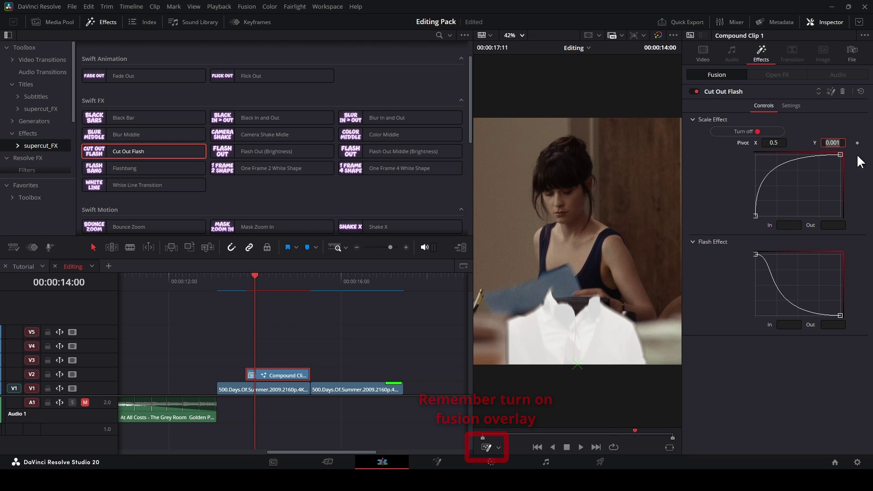
{"action": "type", "text": "0"}
{"action": "key", "text": "Return"}
Step: Duplicate the compound clip onto V3 with a start about 14 frames later, and trim its end to the cut
{"action": "left_click_drag", "start_coordinate": [277, 374], "coordinate": [274, 359], "text": "alt"}
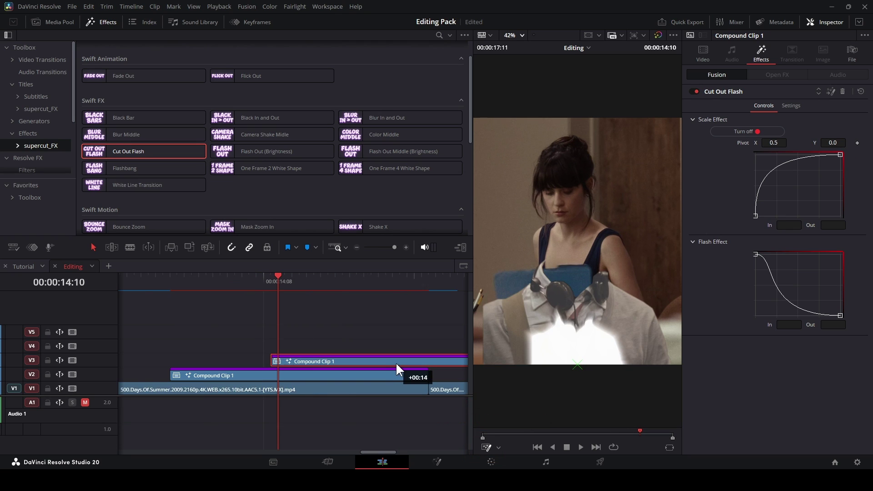
{"action": "left_click_drag", "start_coordinate": [395, 363], "coordinate": [396, 362]}
{"action": "scroll", "coordinate": [308, 337], "scroll_direction": "right", "scroll_amount": 3}
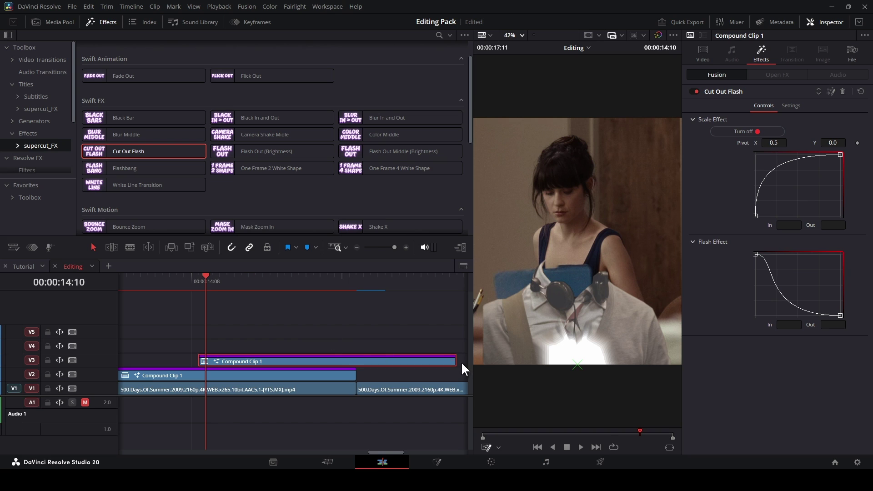
{"action": "left_click_drag", "start_coordinate": [456, 361], "coordinate": [355, 361]}
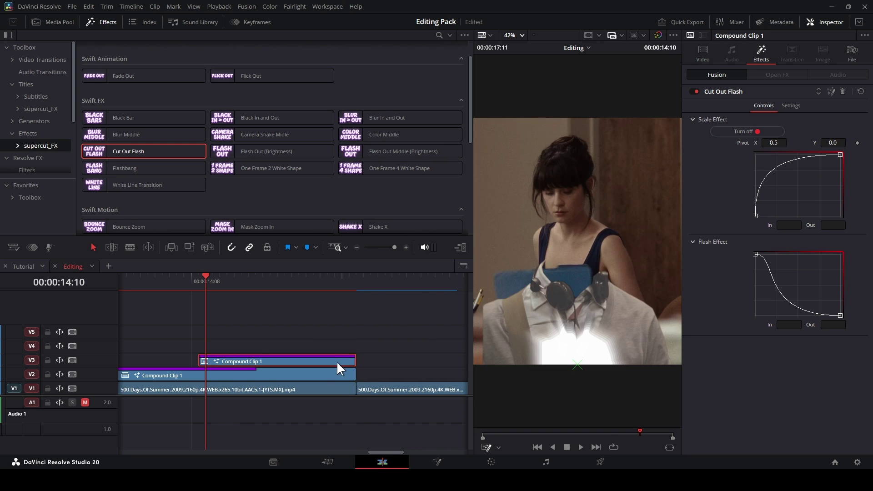
Step: In Fusion, bypass the existing Polygon1 mask on the V3 compound clip and add a second Polygon mask below it
{"action": "left_click", "coordinate": [437, 462]}
{"action": "left_click", "coordinate": [249, 385]}
{"action": "left_click_drag", "start_coordinate": [249, 384], "coordinate": [248, 359]}
{"action": "left_click_drag", "start_coordinate": [351, 362], "coordinate": [455, 402]}
{"action": "left_click", "coordinate": [693, 65]}
{"action": "left_click_drag", "start_coordinate": [352, 397], "coordinate": [352, 372]}
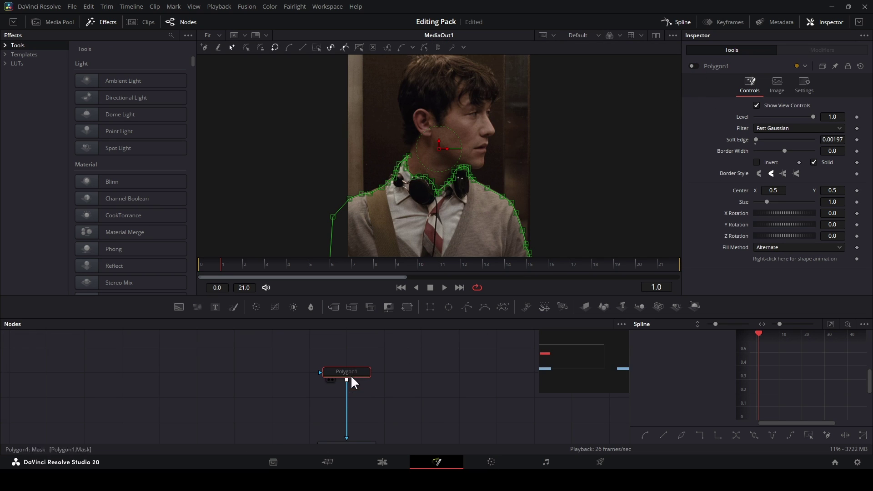
{"action": "left_click", "coordinate": [467, 308]}
Step: Trace a closed outline with the second polygon around the man's hair, face and neck, following the headphones and collar
{"action": "scroll", "coordinate": [402, 182], "scroll_direction": "up", "scroll_amount": 5}
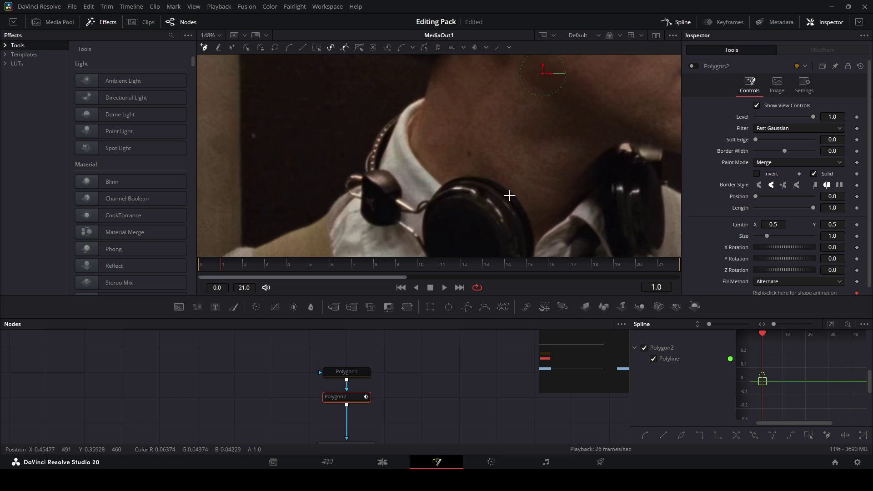
{"action": "left_click", "coordinate": [395, 190]}
{"action": "left_click", "coordinate": [429, 113]}
{"action": "left_click", "coordinate": [388, 161]}
{"action": "left_click", "coordinate": [392, 171]}
{"action": "left_click", "coordinate": [398, 155]}
{"action": "left_click", "coordinate": [477, 194]}
{"action": "left_click", "coordinate": [477, 213]}
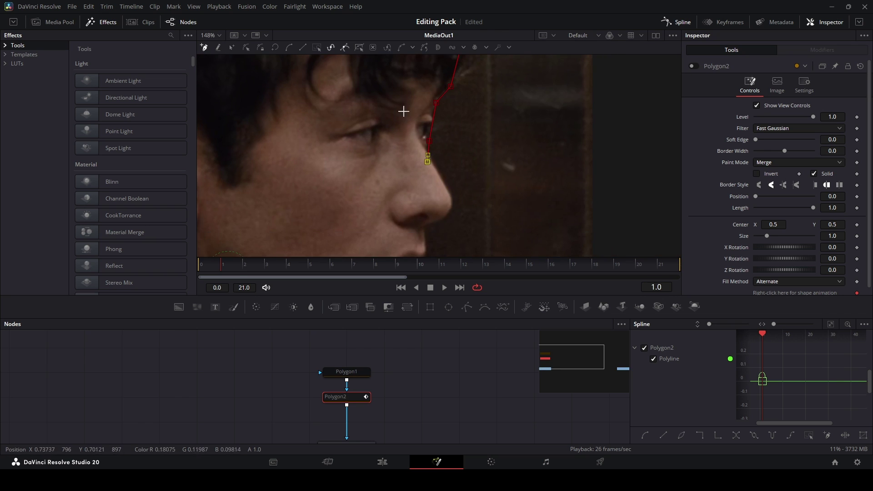
{"action": "left_click", "coordinate": [444, 200]}
{"action": "left_click", "coordinate": [418, 154]}
{"action": "left_click", "coordinate": [416, 169]}
{"action": "left_click", "coordinate": [411, 206]}
{"action": "left_click", "coordinate": [406, 226]}
{"action": "left_click", "coordinate": [331, 233]}
{"action": "left_click", "coordinate": [369, 212]}
{"action": "left_click", "coordinate": [343, 198]}
{"action": "left_click", "coordinate": [321, 154]}
{"action": "left_click", "coordinate": [263, 135]}
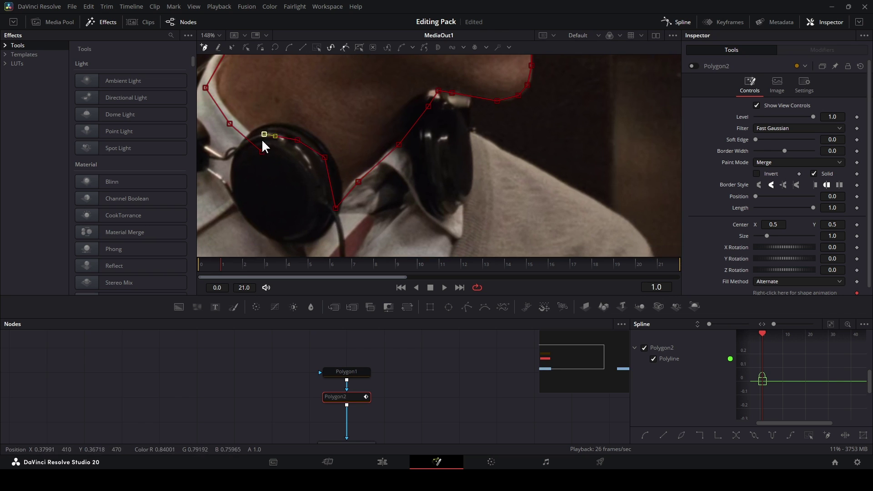
{"action": "scroll", "coordinate": [279, 200], "scroll_direction": "down", "scroll_amount": 6}
Step: Enable the second polygon mask, soften its edge very slightly and return to the timeline
{"action": "left_click", "coordinate": [696, 66]}
{"action": "left_click", "coordinate": [428, 350]}
{"action": "scroll", "coordinate": [306, 173], "scroll_direction": "up", "scroll_amount": 3}
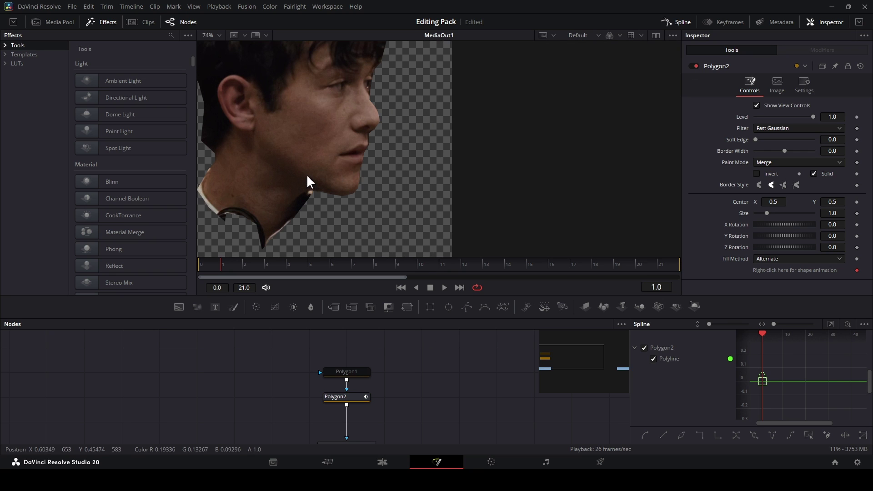
{"action": "scroll", "coordinate": [323, 134], "scroll_direction": "down", "scroll_amount": 1}
{"action": "left_click", "coordinate": [757, 140]}
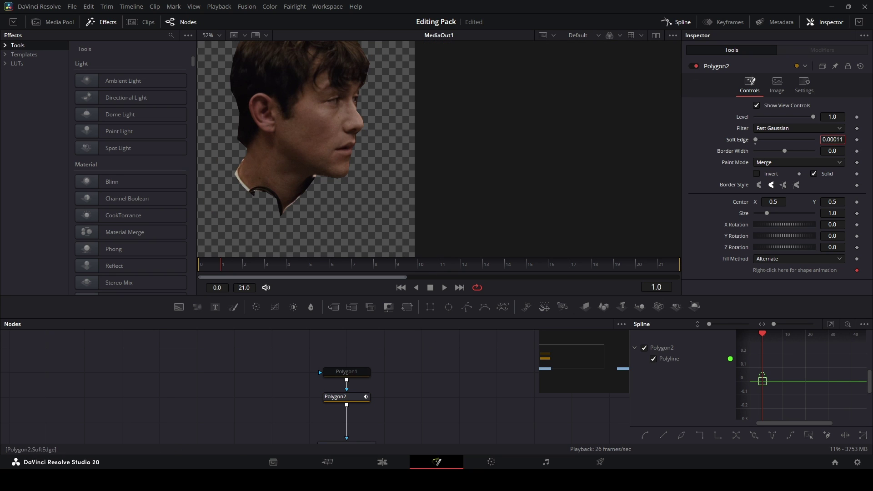
{"action": "left_click", "coordinate": [398, 462]}
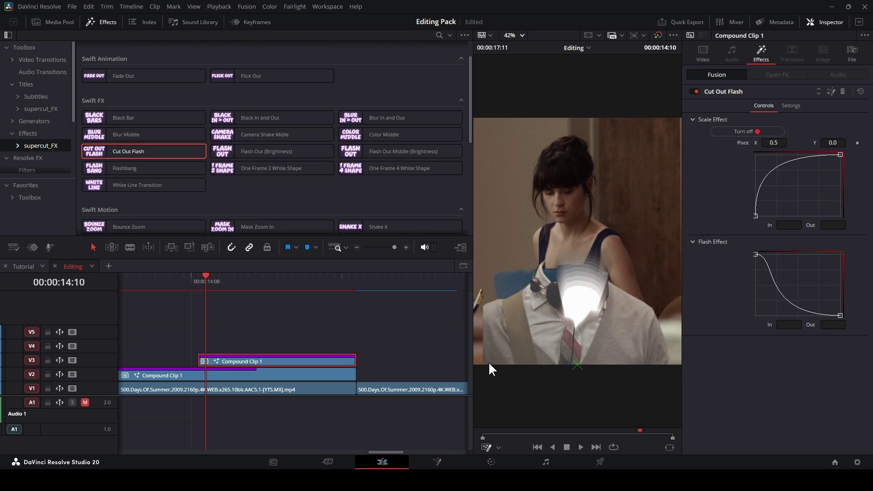
Step: Swap the compound clips' tracks so the longer one sits on V3 and the shorter one on V2
{"action": "left_click_drag", "start_coordinate": [238, 368], "coordinate": [243, 341]}
{"action": "left_click", "coordinate": [275, 359], "text": "ctrl"}
{"action": "left_click_drag", "start_coordinate": [275, 359], "coordinate": [282, 372]}
{"action": "left_click", "coordinate": [310, 349]}
Step: Move the Cut Out Flash pivot of the V2 compound clip to about X 0.467, Y 0.2, and play the transition
{"action": "left_click", "coordinate": [299, 376]}
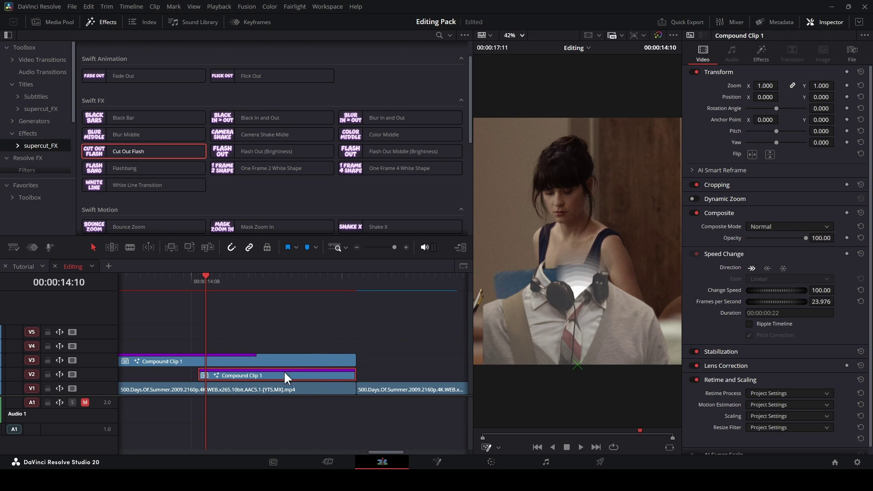
{"action": "left_click", "coordinate": [763, 54]}
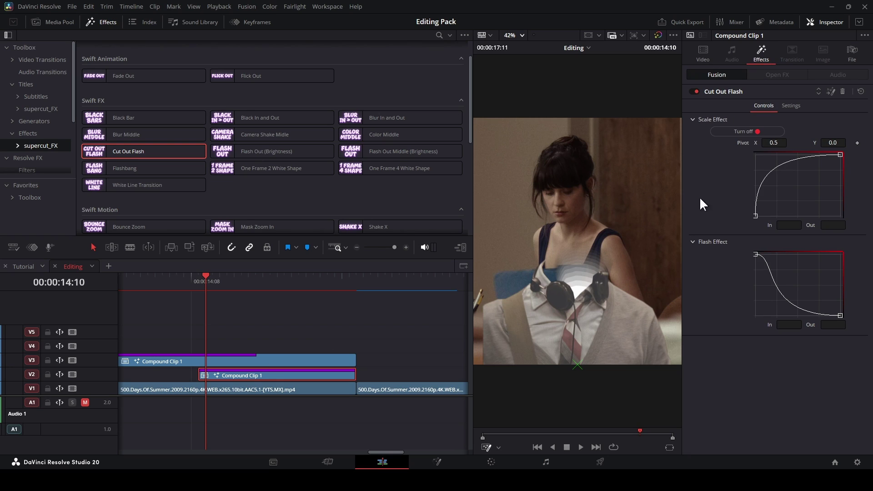
{"action": "left_click_drag", "start_coordinate": [574, 359], "coordinate": [571, 311]}
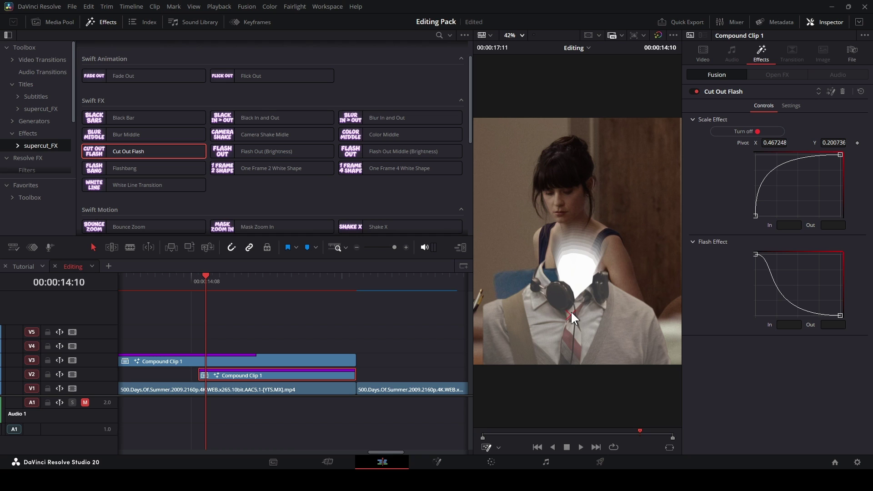
{"action": "left_click", "coordinate": [257, 342]}
{"action": "scroll", "coordinate": [257, 341], "scroll_direction": "down", "scroll_amount": 4}
{"action": "left_click", "coordinate": [190, 283]}
{"action": "key", "text": "space"}
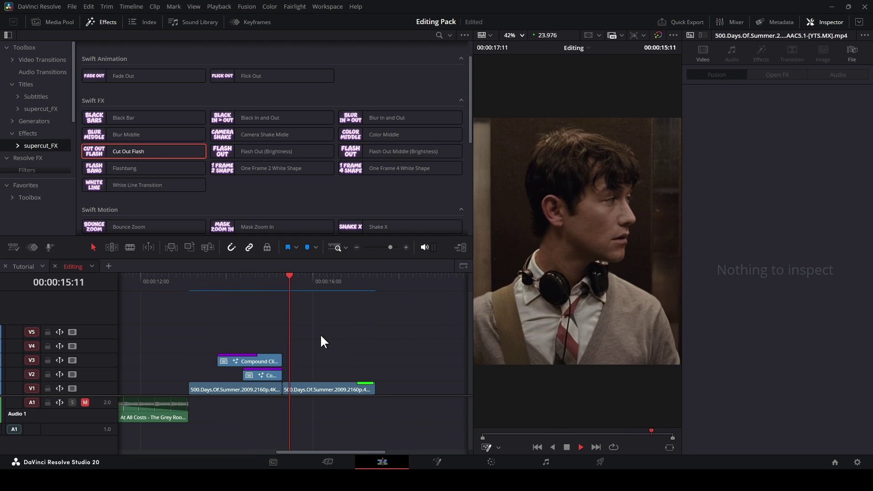
Step: Place an adjustment clip on V2 starting at the cut and trim its end to 00:00:16:05
{"action": "left_click", "coordinate": [283, 279]}
{"action": "scroll", "coordinate": [261, 218], "scroll_direction": "up", "scroll_amount": 1}
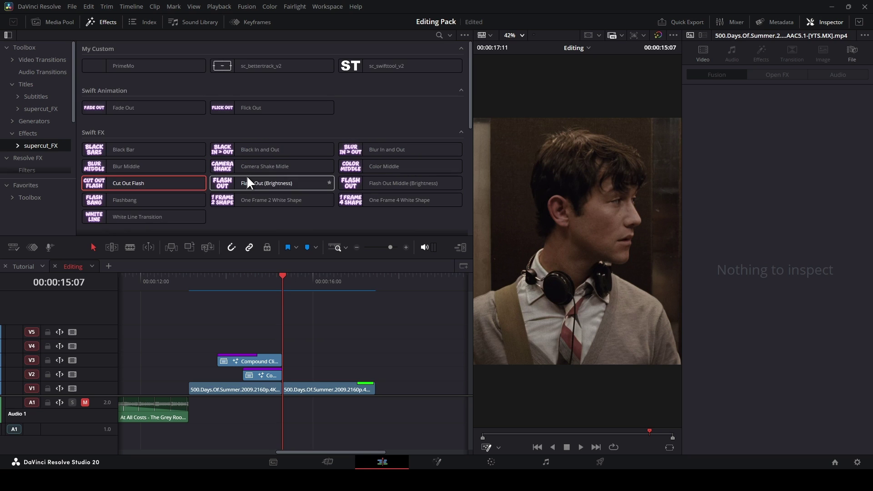
{"action": "left_click", "coordinate": [28, 133]}
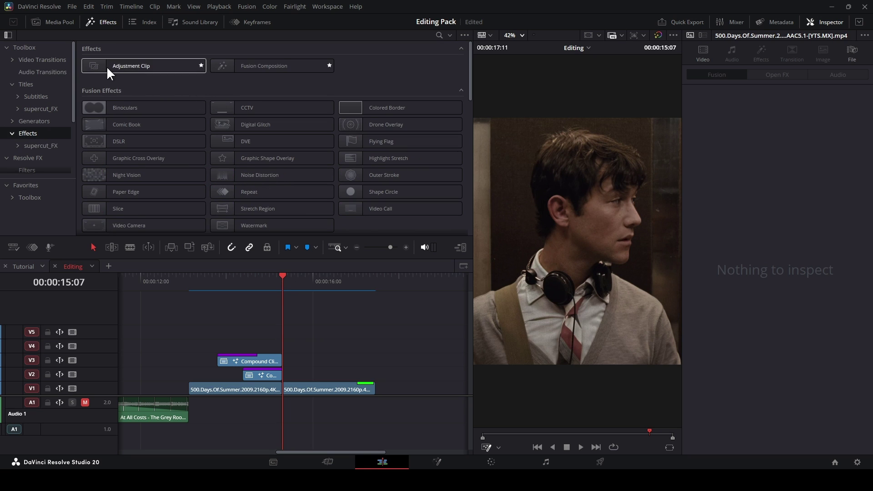
{"action": "left_click_drag", "start_coordinate": [107, 67], "coordinate": [285, 377]}
{"action": "left_click_drag", "start_coordinate": [341, 284], "coordinate": [375, 291]}
{"action": "left_click", "coordinate": [390, 374]}
{"action": "key", "text": "ctrl+b"}
{"action": "left_click", "coordinate": [396, 375]}
{"action": "key", "text": "BackSpace"}
{"action": "mouse_move", "coordinate": [324, 284]}
{"action": "left_mouse_down"}
{"action": "mouse_move", "coordinate": [309, 285]}
{"action": "mouse_move", "coordinate": [322, 291]}
{"action": "left_mouse_up"}
{"action": "left_click_drag", "start_coordinate": [368, 382], "coordinate": [320, 381]}
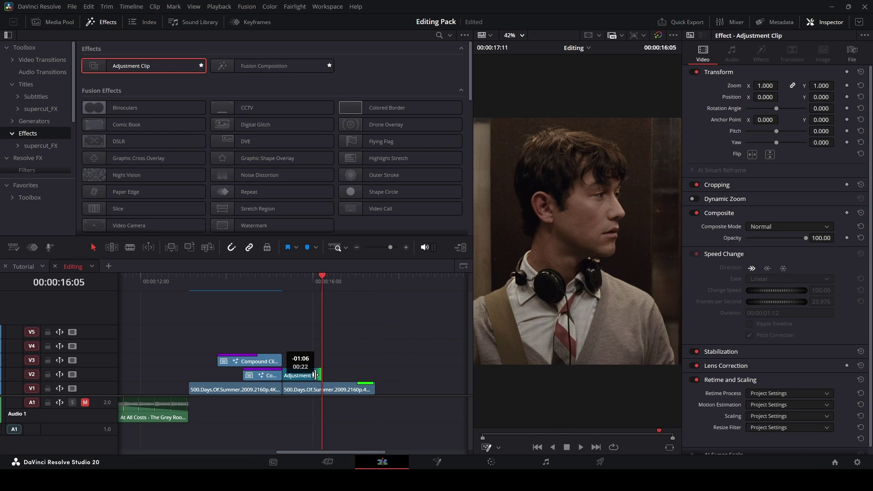
Step: Apply the supercut_FX Flashbang effect to the adjustment clip and play the sequence from the first shot
{"action": "left_click", "coordinate": [33, 144]}
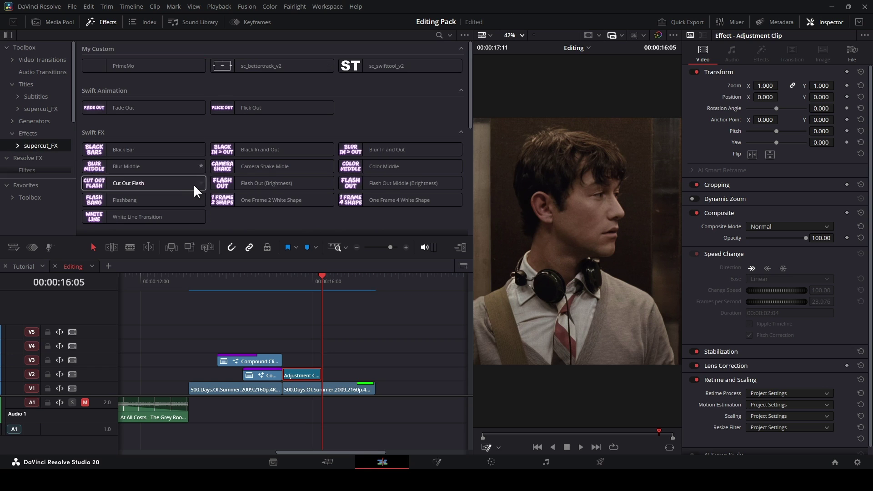
{"action": "left_click_drag", "start_coordinate": [127, 202], "coordinate": [301, 374]}
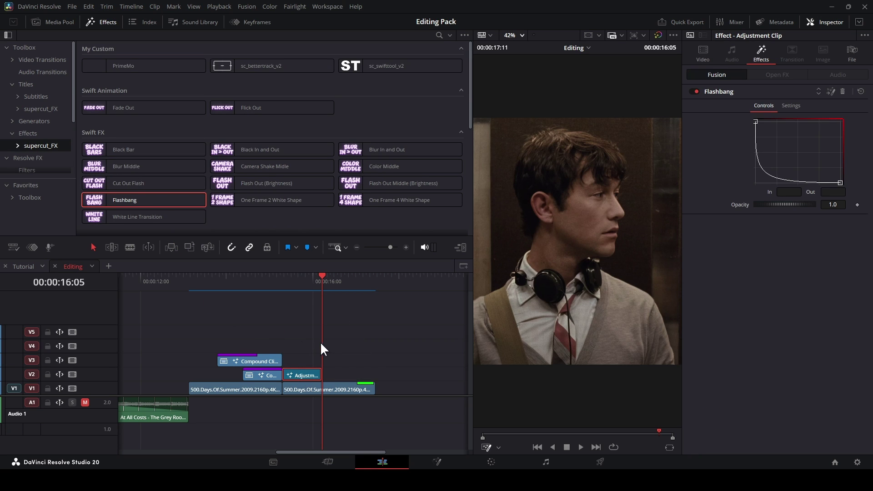
{"action": "left_click", "coordinate": [191, 287]}
{"action": "key", "text": "space"}
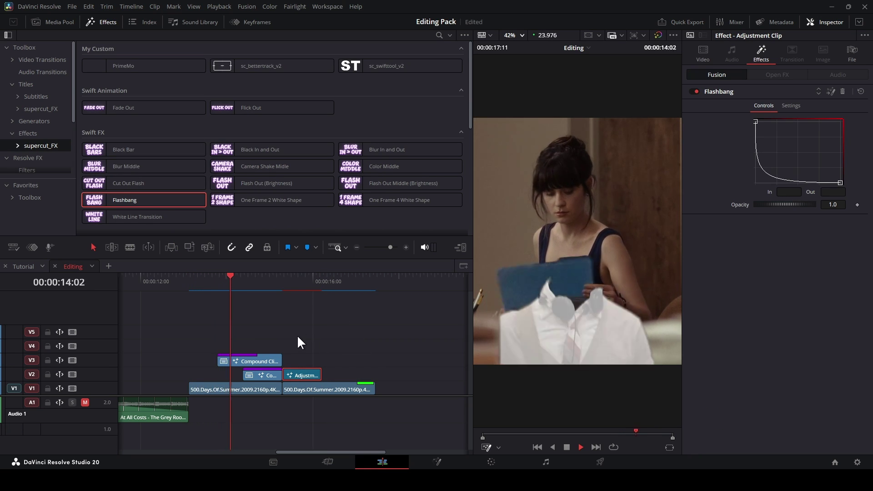
{"action": "key", "text": "space"}
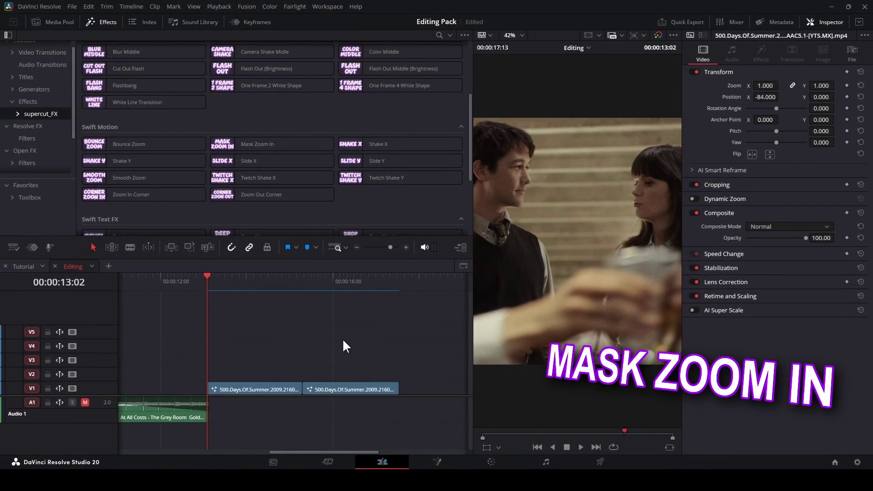
Step: Play the new two-shot pair, raise its first shot to V2 and slide the second shot beneath to start near 00:00:14:05
{"action": "key", "text": "space"}
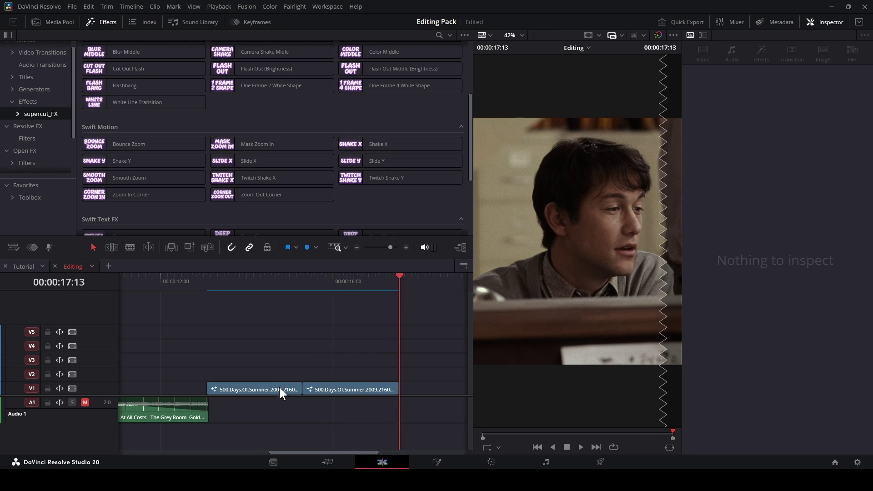
{"action": "left_click_drag", "start_coordinate": [280, 390], "coordinate": [276, 375]}
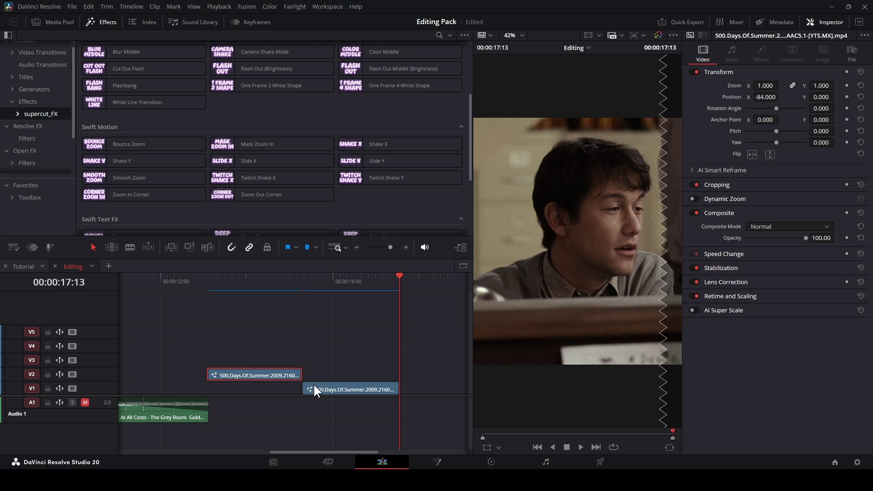
{"action": "left_click_drag", "start_coordinate": [331, 388], "coordinate": [276, 392]}
{"action": "left_click", "coordinate": [245, 285]}
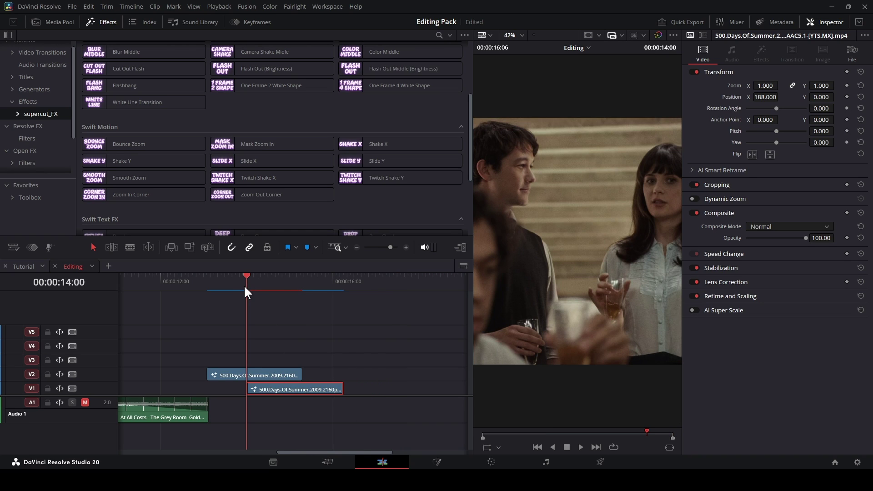
{"action": "left_click_drag", "start_coordinate": [246, 285], "coordinate": [258, 286]}
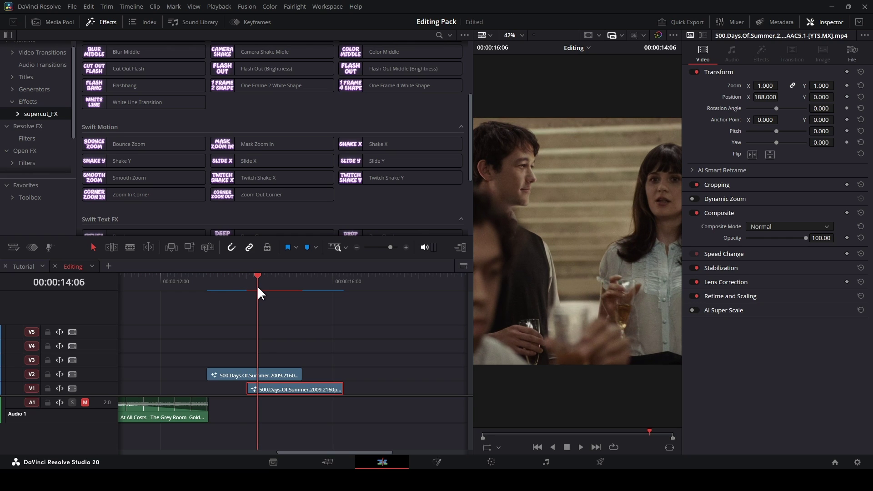
{"action": "left_click_drag", "start_coordinate": [274, 390], "coordinate": [285, 389]}
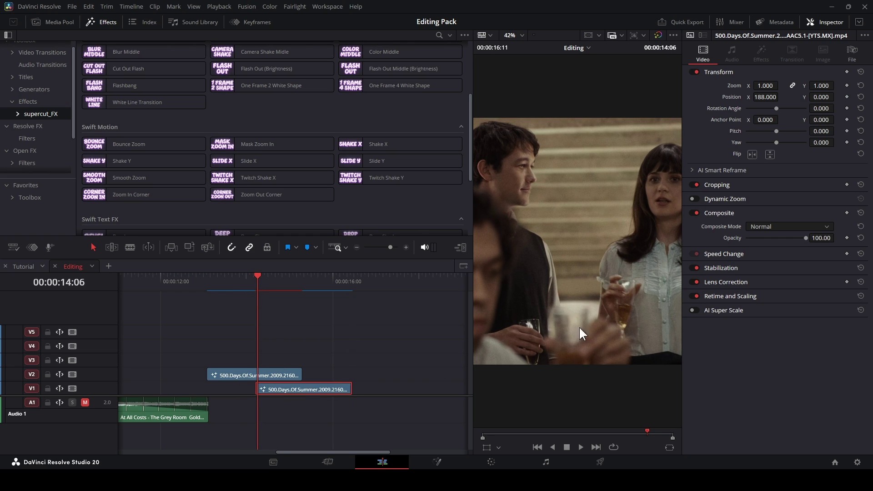
{"action": "left_click", "coordinate": [294, 329]}
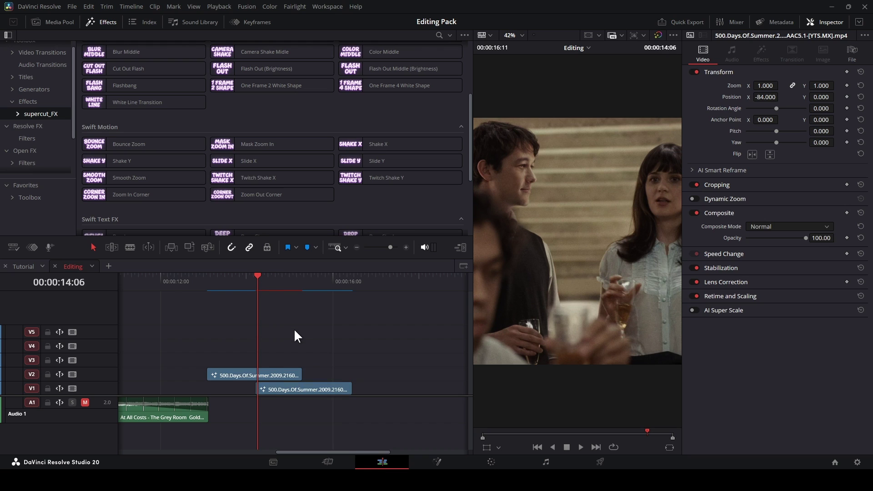
Step: Split the V2 shot at 00:00:14:05, where the V1 shot begins, and select its first segment
{"action": "scroll", "coordinate": [293, 329], "scroll_direction": "up", "scroll_amount": 3}
{"action": "left_click", "coordinate": [285, 288]}
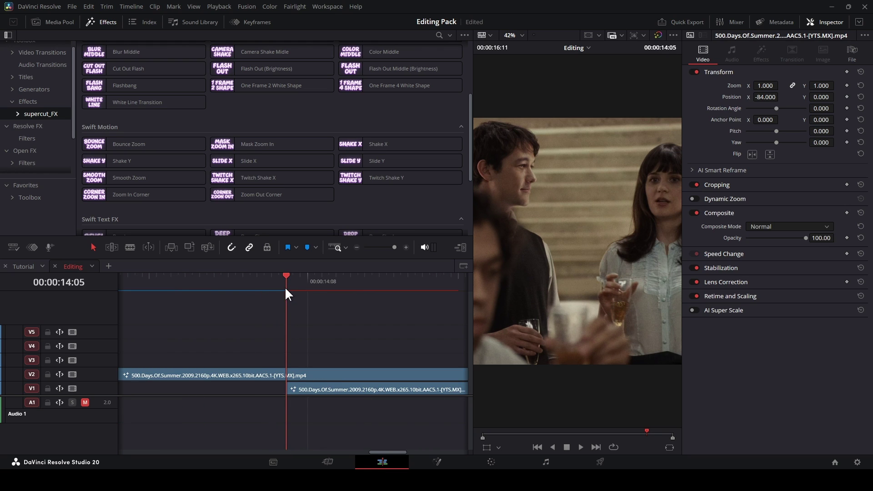
{"action": "left_click", "coordinate": [328, 376]}
{"action": "key", "text": "ctrl+b"}
{"action": "left_click_drag", "start_coordinate": [350, 356], "coordinate": [245, 339]}
Step: Split the V1 shot at 00:00:15:07, where the overlap ends, and move the first V2 segment down to V1
{"action": "left_click_drag", "start_coordinate": [334, 282], "coordinate": [363, 295]}
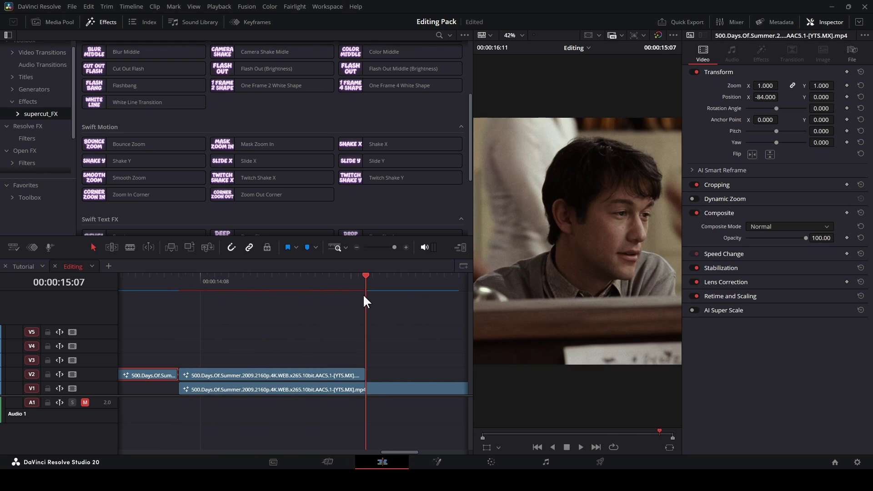
{"action": "left_click", "coordinate": [381, 388]}
{"action": "key", "text": "ctrl+b"}
{"action": "key", "text": "ctrl+minus"}
{"action": "key", "text": "ctrl+minus"}
{"action": "left_click_drag", "start_coordinate": [225, 375], "coordinate": [226, 386]}
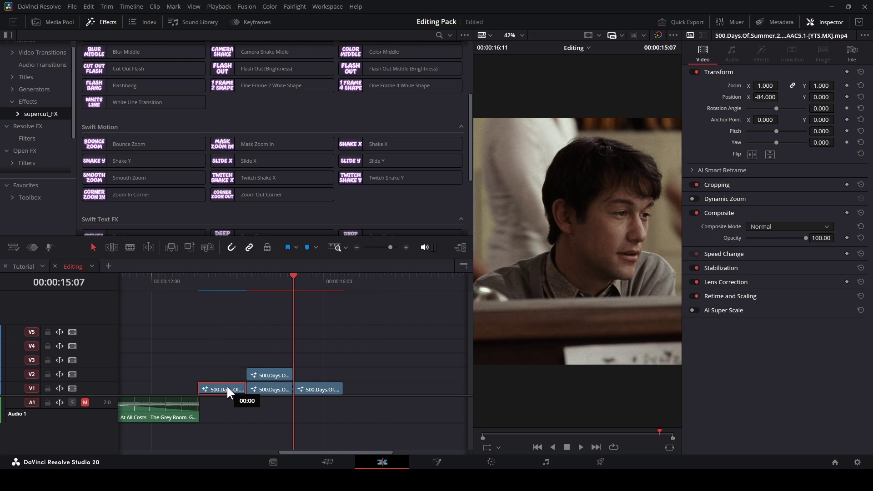
Step: Open the remaining V2 overlap segment in Fusion with the playhead at 00:00:14:13
{"action": "left_click", "coordinate": [261, 283]}
{"action": "left_click", "coordinate": [289, 375]}
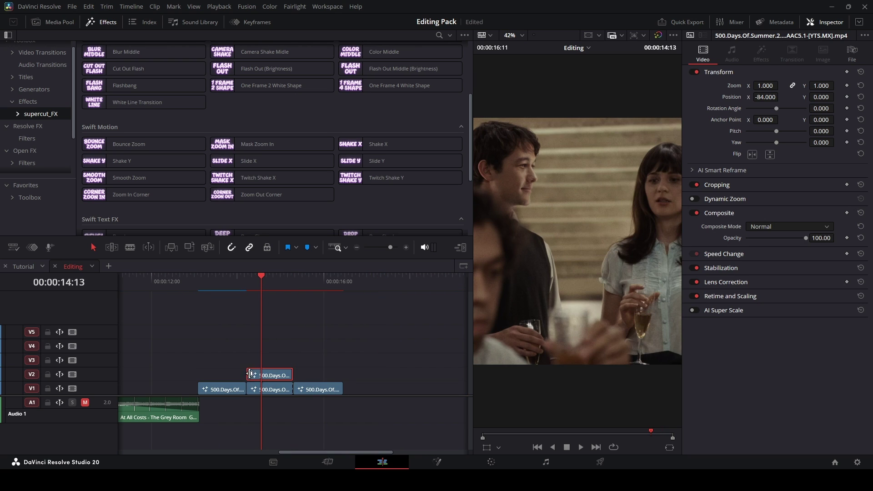
{"action": "key", "text": "shift+5"}
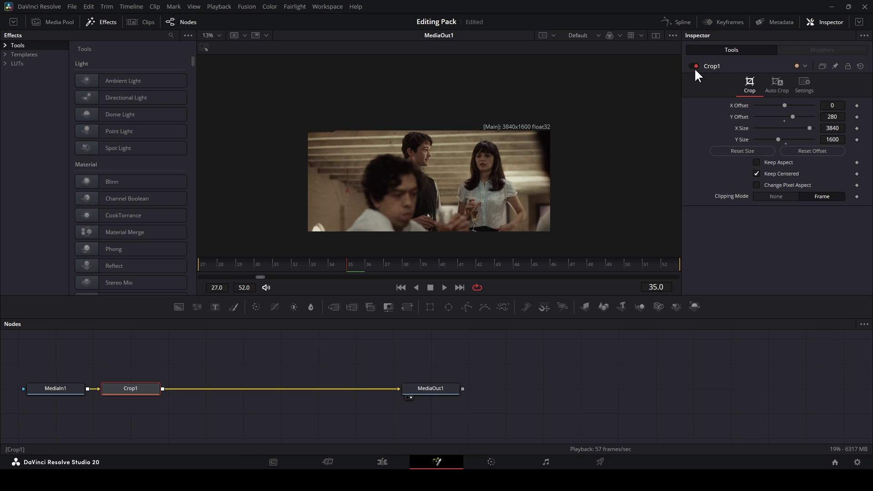
Step: Compare the frame with the Crop1 node bypassed and enabled
{"action": "left_click", "coordinate": [694, 66]}
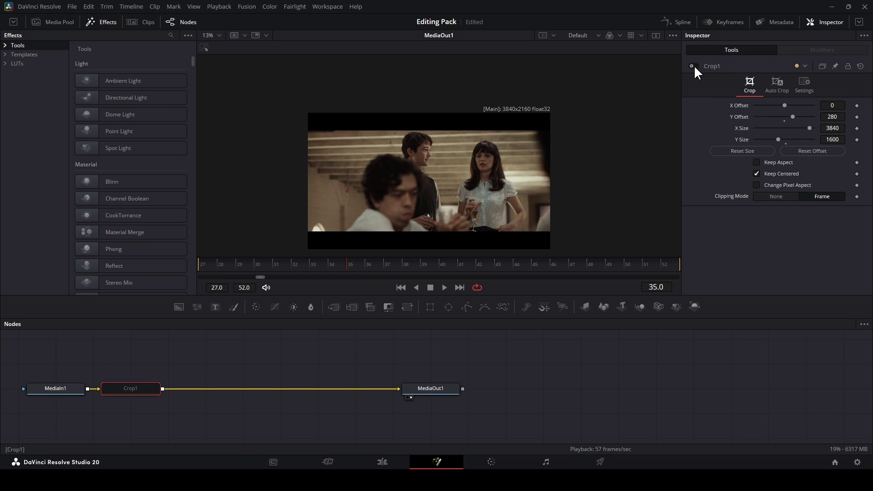
{"action": "left_click", "coordinate": [694, 65]}
{"action": "left_click", "coordinate": [693, 66]}
{"action": "left_click", "coordinate": [694, 65]}
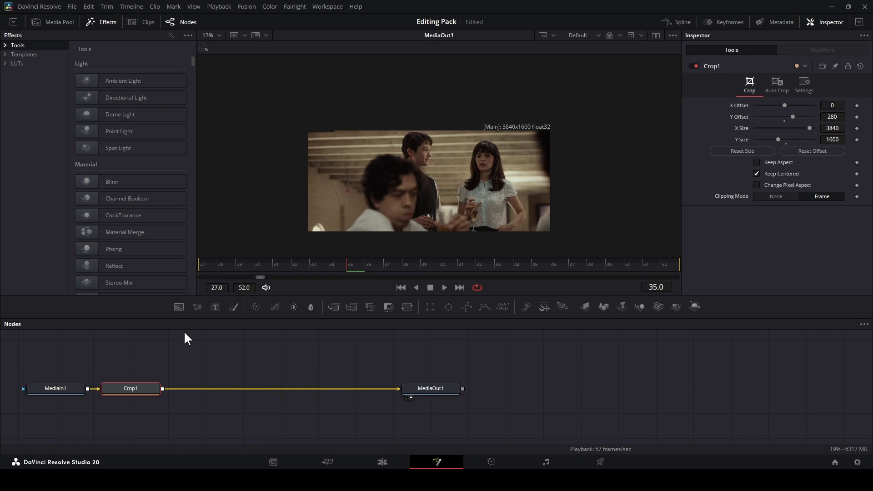
Step: Add a Polygon mask to MediaIn1 and bypass it so the footage can be traced
{"action": "left_click_drag", "start_coordinate": [187, 335], "coordinate": [312, 372]}
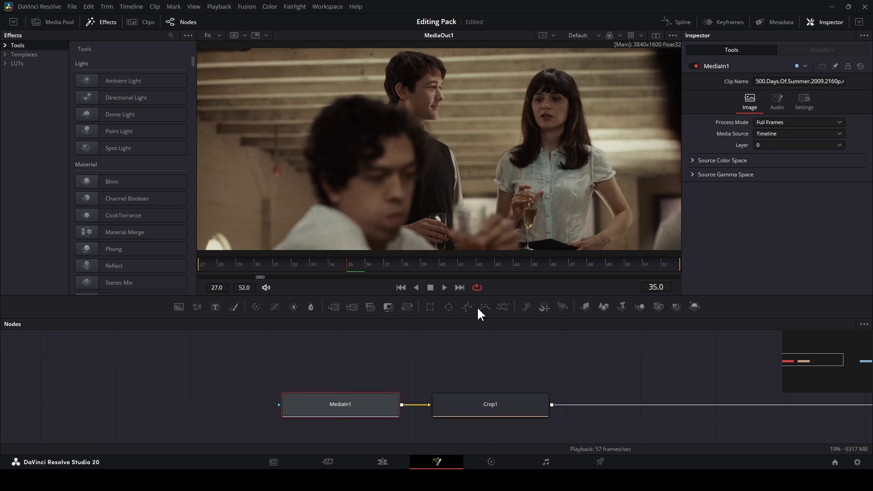
{"action": "left_click", "coordinate": [467, 306]}
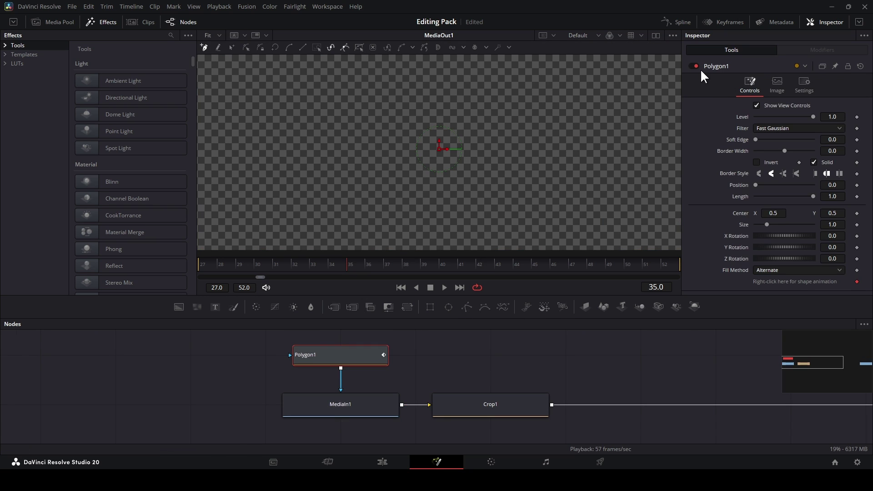
{"action": "left_click", "coordinate": [694, 66]}
Step: Start the polygon mask above the man's head and trace along his hair down to the forehead
{"action": "scroll", "coordinate": [401, 137], "scroll_direction": "up", "scroll_amount": 4}
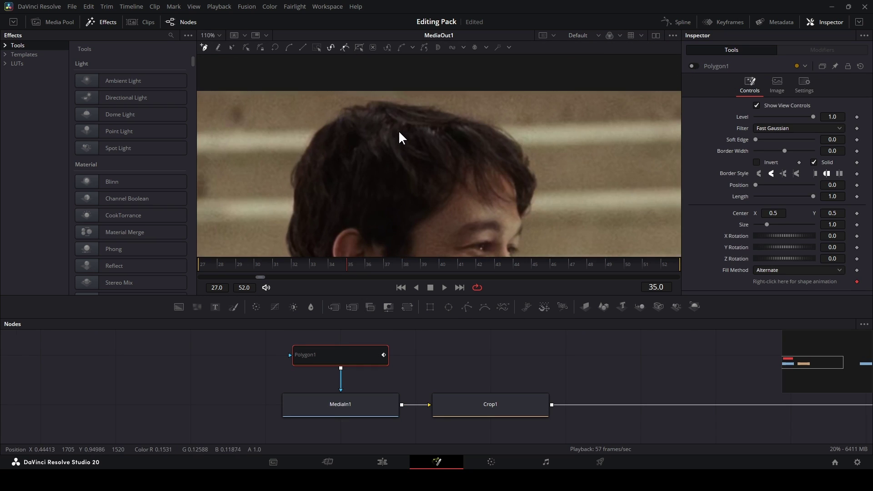
{"action": "left_click", "coordinate": [388, 82]}
{"action": "left_click", "coordinate": [397, 104]}
{"action": "left_click", "coordinate": [471, 119]}
{"action": "left_click", "coordinate": [501, 135]}
{"action": "left_click", "coordinate": [517, 143]}
{"action": "left_click", "coordinate": [533, 177]}
{"action": "scroll", "coordinate": [533, 181], "scroll_direction": "up", "scroll_amount": 2}
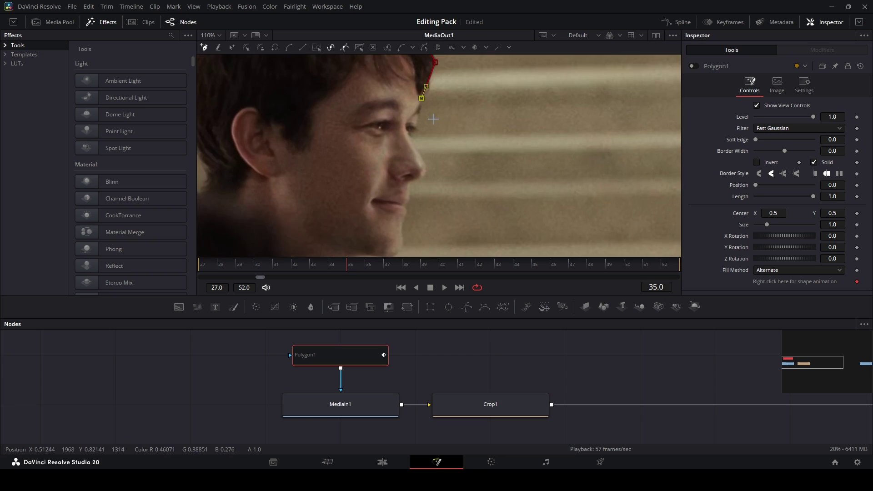
Step: Continue the mask outline along the man's face profile, past the nose and lips to the chin
{"action": "left_click", "coordinate": [409, 135]}
{"action": "left_click", "coordinate": [397, 145]}
{"action": "left_click", "coordinate": [417, 171]}
{"action": "left_click", "coordinate": [416, 199]}
{"action": "left_click", "coordinate": [406, 175]}
{"action": "left_click", "coordinate": [397, 182]}
{"action": "left_click", "coordinate": [401, 192]}
{"action": "left_click", "coordinate": [398, 213]}
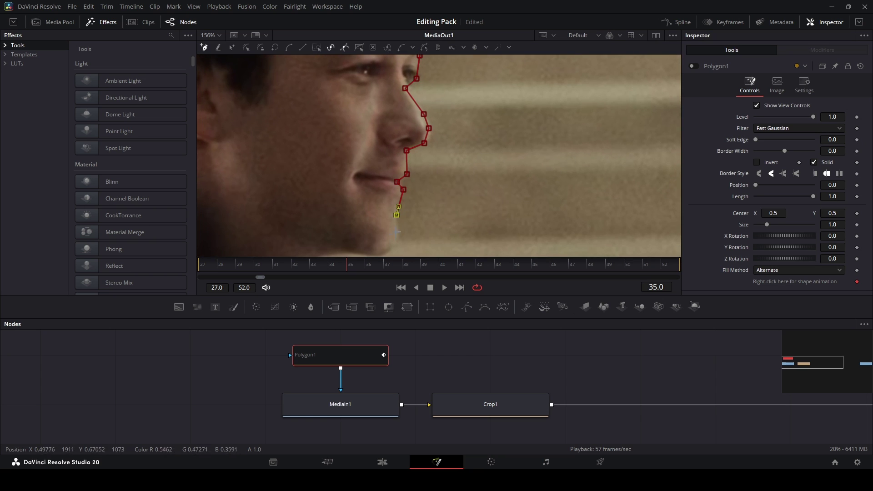
Step: Trace the mask under the man's jaw, along his neck and onto his shoulder
{"action": "left_click_drag", "start_coordinate": [400, 216], "coordinate": [412, 153]}
{"action": "left_click", "coordinate": [407, 183]}
{"action": "left_click", "coordinate": [389, 195]}
{"action": "left_click", "coordinate": [359, 189]}
{"action": "left_click", "coordinate": [331, 194]}
{"action": "left_click_drag", "start_coordinate": [325, 195], "coordinate": [290, 102]}
{"action": "left_click", "coordinate": [329, 188]}
{"action": "left_click", "coordinate": [377, 217]}
Step: Trace the mask down the man's body and across the base of the gap to the woman's arm
{"action": "left_click_drag", "start_coordinate": [378, 218], "coordinate": [261, 134]}
{"action": "left_click", "coordinate": [351, 212]}
{"action": "left_click", "coordinate": [296, 207]}
{"action": "left_click_drag", "start_coordinate": [299, 210], "coordinate": [287, 76]}
{"action": "left_click", "coordinate": [317, 188]}
{"action": "left_click", "coordinate": [370, 192]}
{"action": "left_click", "coordinate": [513, 191]}
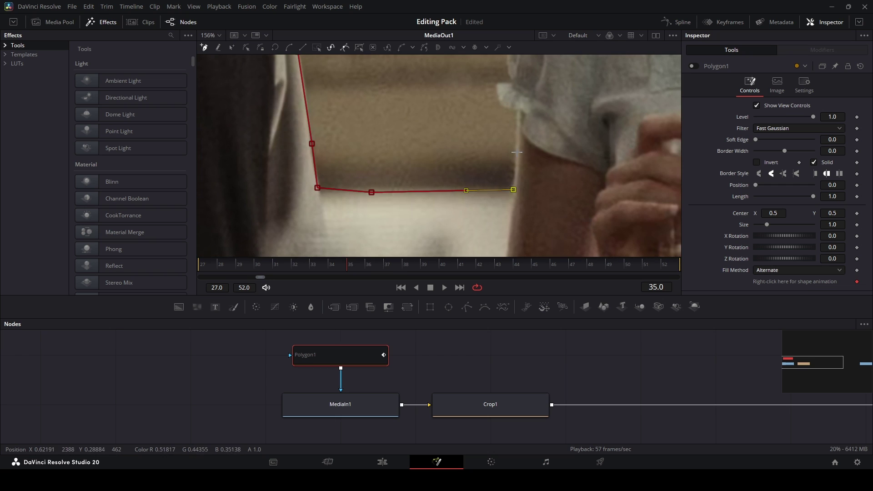
Step: Trace the mask up the woman's arm and sleeve, then over her shoulder to her hair
{"action": "left_click", "coordinate": [516, 151]}
{"action": "left_click", "coordinate": [519, 108]}
{"action": "left_click", "coordinate": [509, 105]}
{"action": "left_click", "coordinate": [498, 93]}
{"action": "left_click", "coordinate": [497, 83]}
{"action": "left_click", "coordinate": [517, 83]}
{"action": "left_click_drag", "start_coordinate": [527, 87], "coordinate": [503, 187]}
{"action": "left_click", "coordinate": [536, 130]}
{"action": "left_click", "coordinate": [591, 111]}
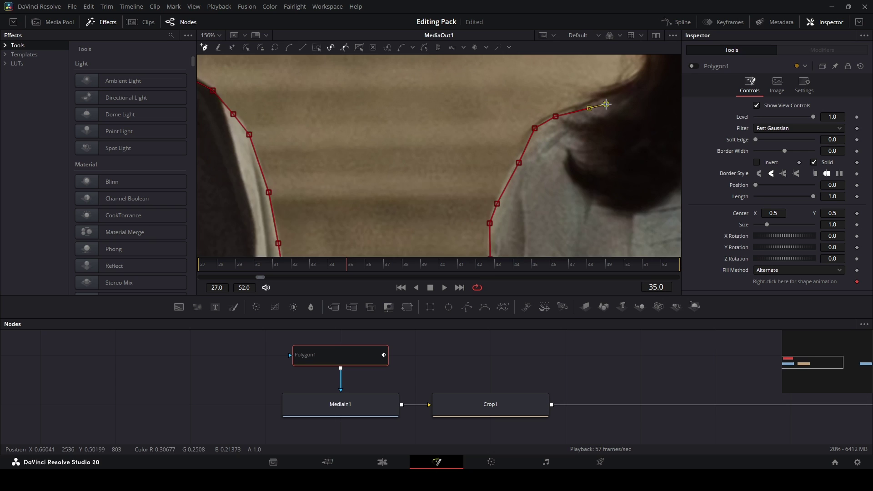
Step: Continue the mask outline up the side of the woman's hair to the crown of her head
{"action": "left_click_drag", "start_coordinate": [598, 106], "coordinate": [507, 179]}
{"action": "left_click", "coordinate": [528, 107]}
{"action": "left_click_drag", "start_coordinate": [528, 105], "coordinate": [534, 244]}
{"action": "left_click", "coordinate": [541, 173]}
{"action": "left_click_drag", "start_coordinate": [541, 73], "coordinate": [518, 200]}
{"action": "left_click", "coordinate": [517, 200]}
{"action": "left_click", "coordinate": [572, 155]}
{"action": "left_click", "coordinate": [630, 142]}
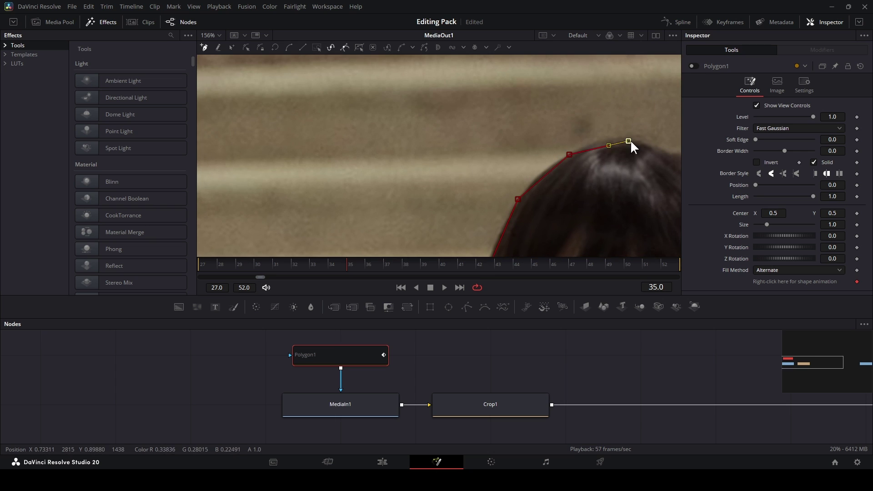
Step: Close the polygon mask with points above the frame, from the woman's head back to the starting point
{"action": "scroll", "coordinate": [630, 141], "scroll_direction": "down", "scroll_amount": 4}
{"action": "left_click", "coordinate": [581, 78]}
{"action": "left_click", "coordinate": [321, 84]}
{"action": "left_click", "coordinate": [322, 112]}
Step: Enable the polygon mask, invert it and set its soft edge to 0.0017
{"action": "key", "text": "ctrl+p"}
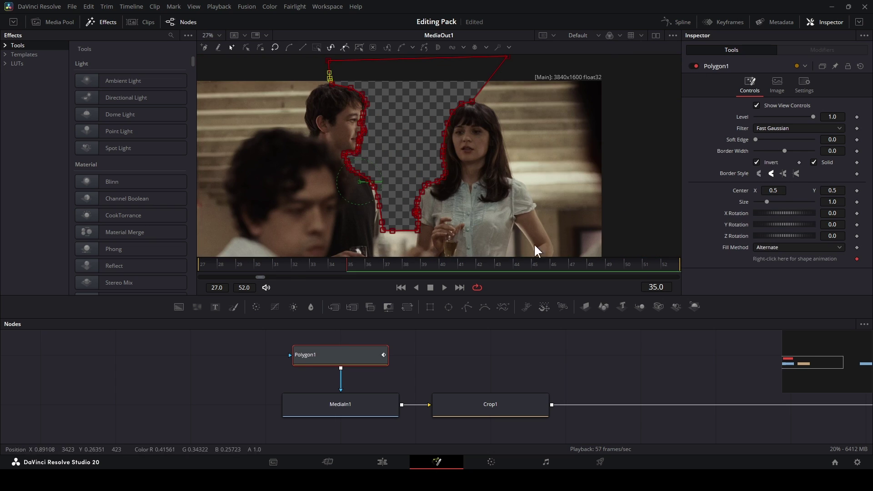
{"action": "scroll", "coordinate": [380, 208], "scroll_direction": "up", "scroll_amount": 5}
{"action": "scroll", "coordinate": [390, 138], "scroll_direction": "down", "scroll_amount": 5}
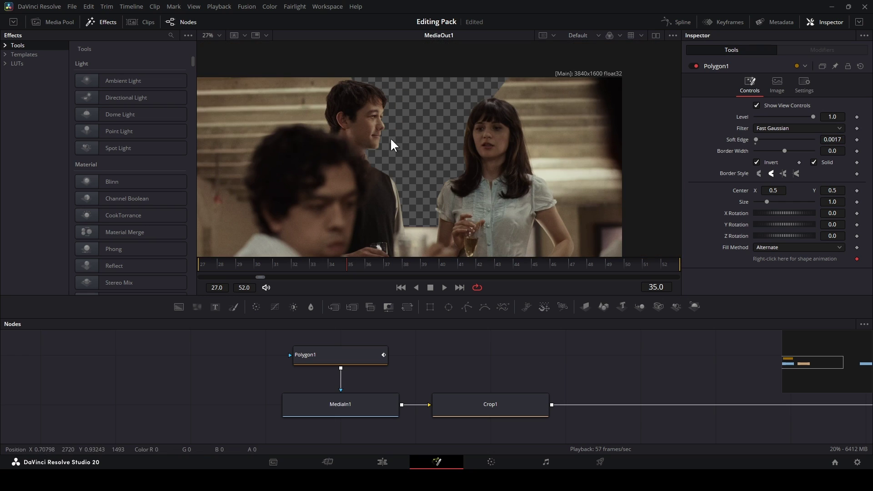
Step: Insert the supercut_FX Mask Zoom In effect between the Crop1 and MediaOut1 nodes
{"action": "scroll", "coordinate": [254, 363], "scroll_direction": "down", "scroll_amount": 3}
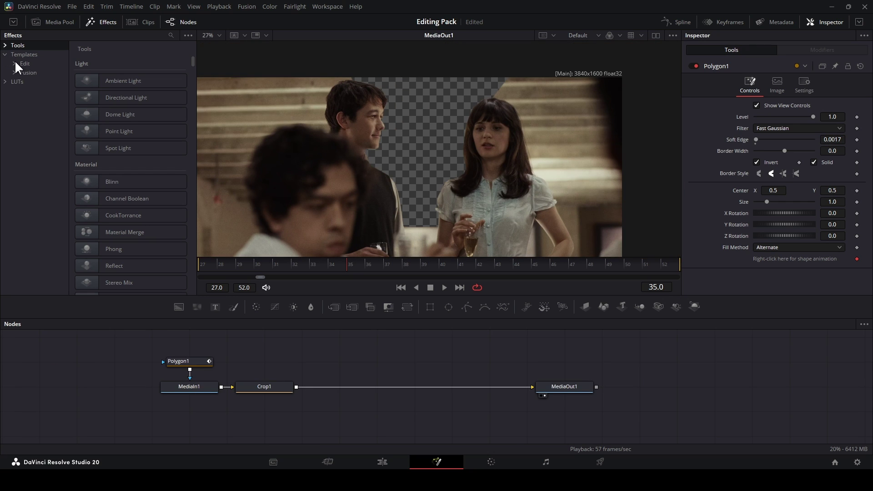
{"action": "left_click", "coordinate": [15, 63]}
{"action": "left_click", "coordinate": [22, 73]}
{"action": "left_click", "coordinate": [50, 81]}
{"action": "scroll", "coordinate": [118, 148], "scroll_direction": "down", "scroll_amount": 5}
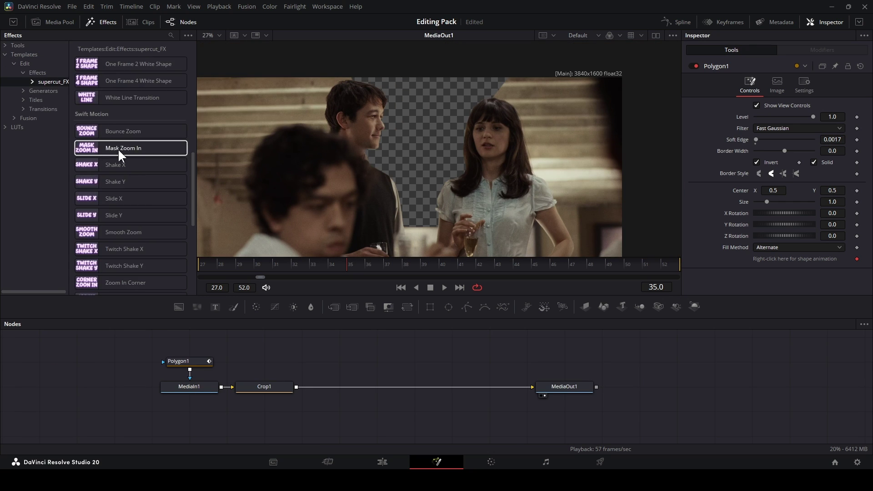
{"action": "left_click_drag", "start_coordinate": [114, 146], "coordinate": [375, 386]}
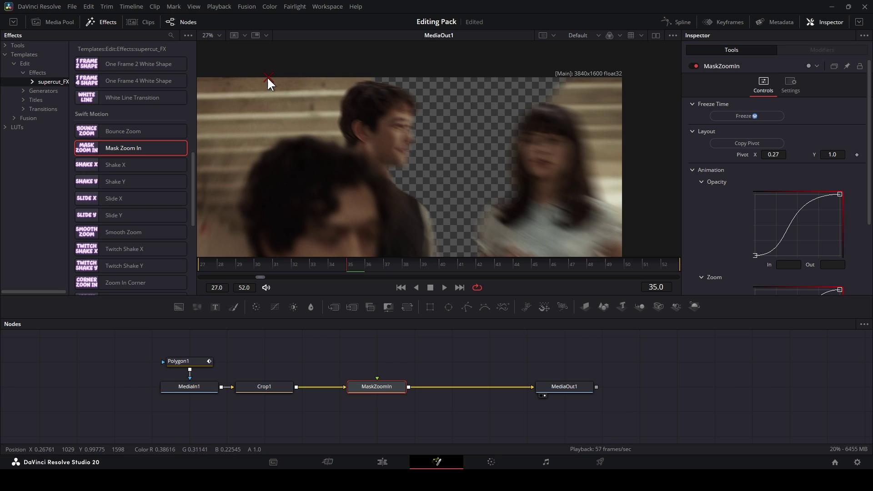
Step: Place the MaskZoomIn pivot in the gap between the couple and set the zoom scale to 2.5
{"action": "left_click_drag", "start_coordinate": [267, 78], "coordinate": [428, 128]}
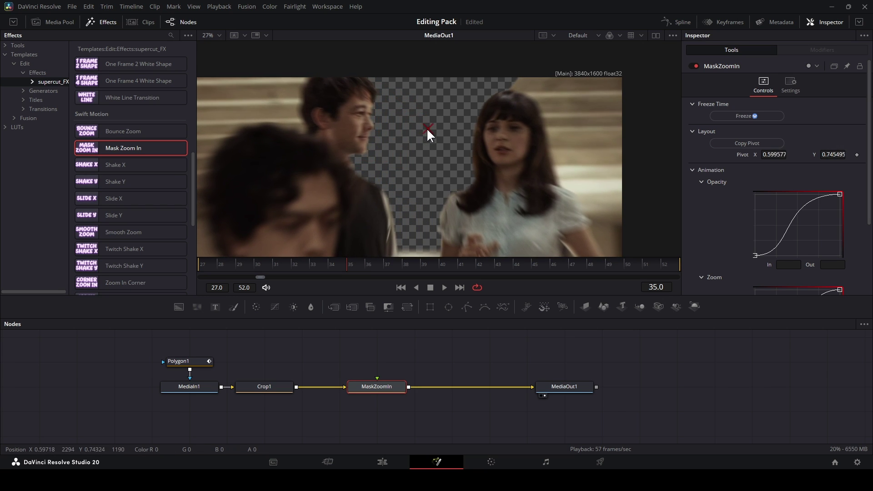
{"action": "scroll", "coordinate": [716, 239], "scroll_direction": "down", "scroll_amount": 3}
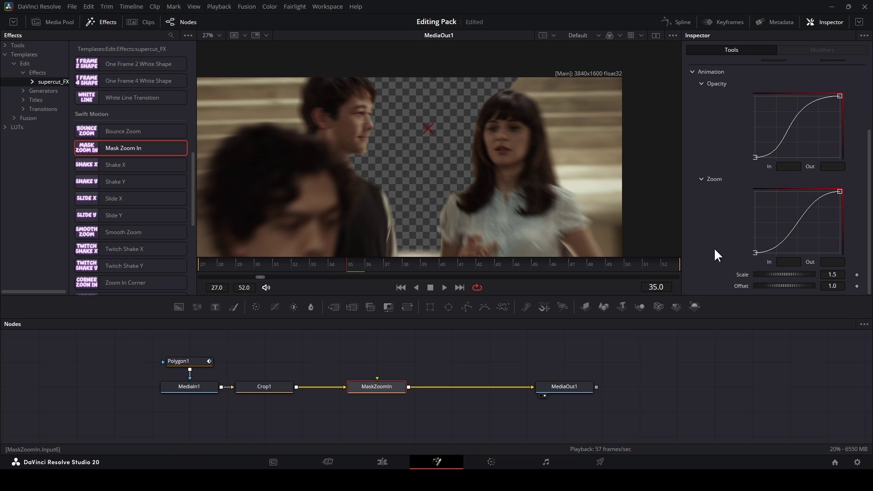
{"action": "left_click", "coordinate": [835, 275]}
{"action": "type", "text": "2.5"}
{"action": "key", "text": "Tab"}
{"action": "left_click", "coordinate": [673, 266]}
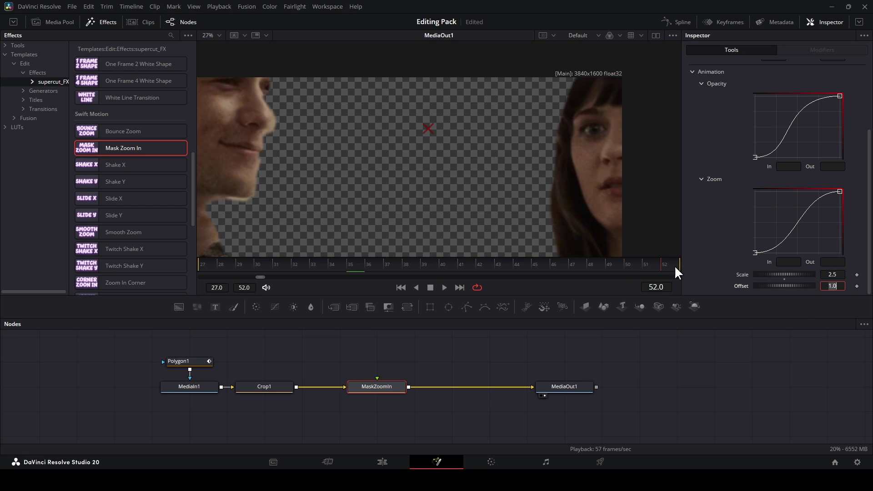
{"action": "scroll", "coordinate": [506, 210], "scroll_direction": "down", "scroll_amount": 2}
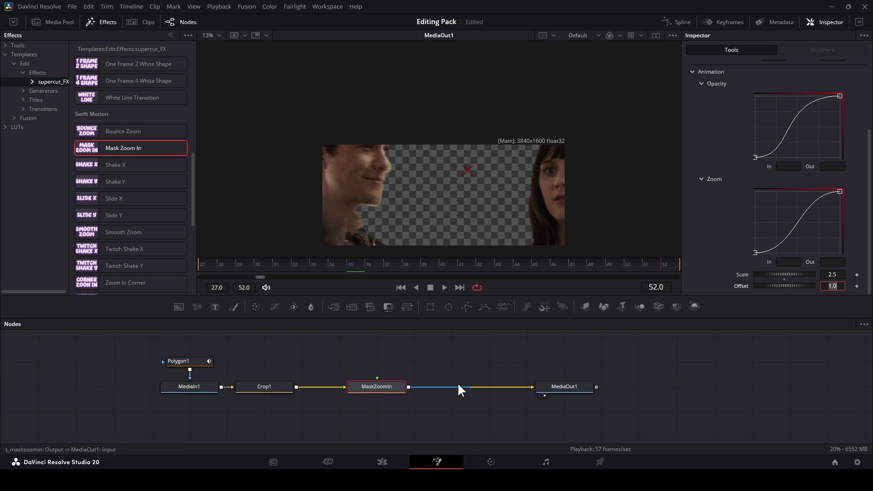
Step: Return to the edit timeline and step frame by frame through the overlap to examine the zoom transition
{"action": "key", "text": "shift+4"}
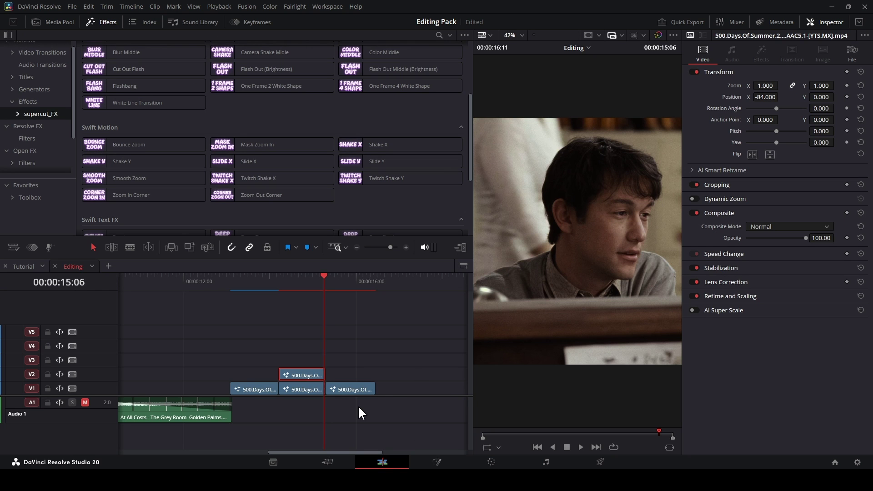
{"action": "left_click", "coordinate": [357, 400]}
{"action": "key", "text": "j"}
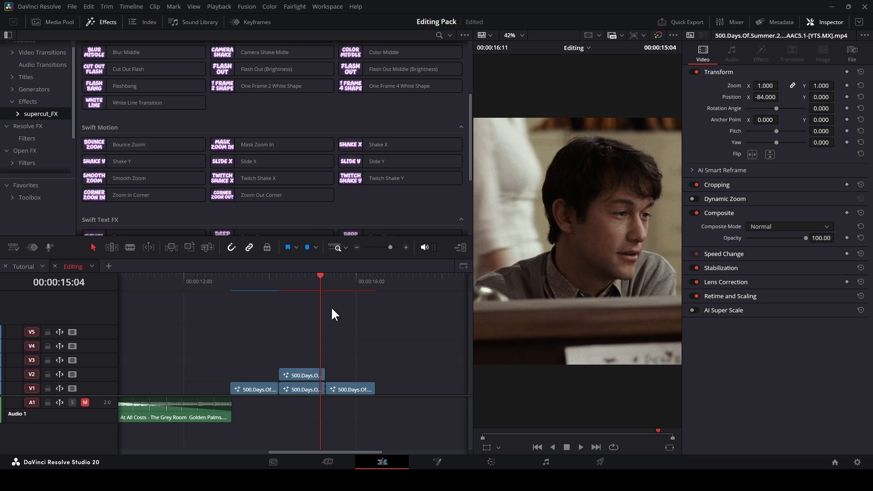
{"action": "key", "text": "Left"}
{"action": "key", "text": "Left"}
{"action": "key", "text": "Left"}
{"action": "key", "text": "Left"}
{"action": "key", "text": "Left"}
{"action": "key", "text": "Left"}
{"action": "key", "text": "Left"}
{"action": "key", "text": "Left"}
{"action": "key", "text": "Left"}
{"action": "key", "text": "Left"}
{"action": "key", "text": "Left"}
{"action": "key", "text": "Left"}
{"action": "key", "text": "Right"}
{"action": "key", "text": "Right"}
{"action": "key", "text": "Right"}
{"action": "key", "text": "Right"}
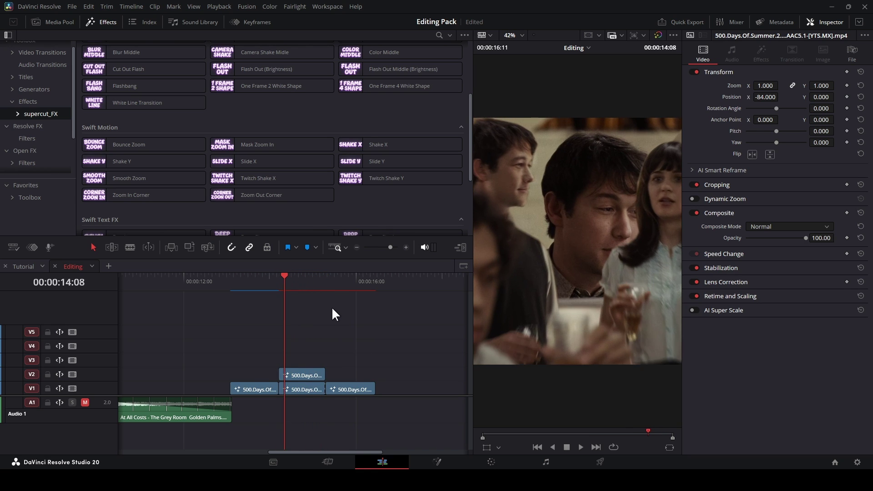
{"action": "key", "text": "Left"}
{"action": "key", "text": "Left"}
{"action": "key", "text": "Left"}
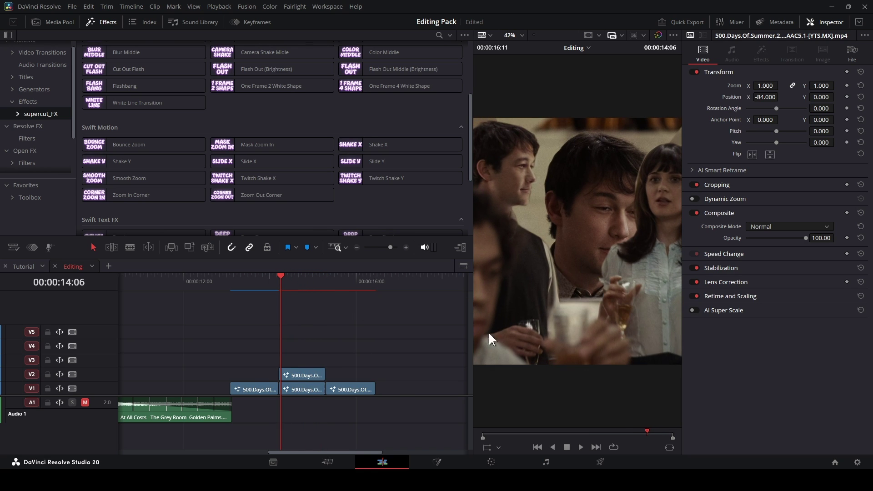
Step: Duplicate the Polygon1, MediaIn1 and Crop1 nodes together above the original chain in the V2 clip's Fusion composition
{"action": "key", "text": "shift+5"}
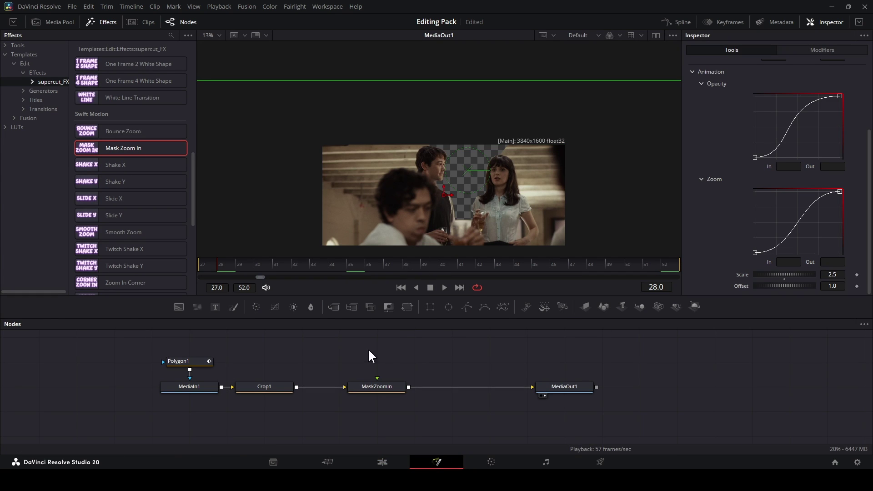
{"action": "left_click_drag", "start_coordinate": [369, 354], "coordinate": [357, 375]}
{"action": "left_click_drag", "start_coordinate": [308, 355], "coordinate": [134, 426]}
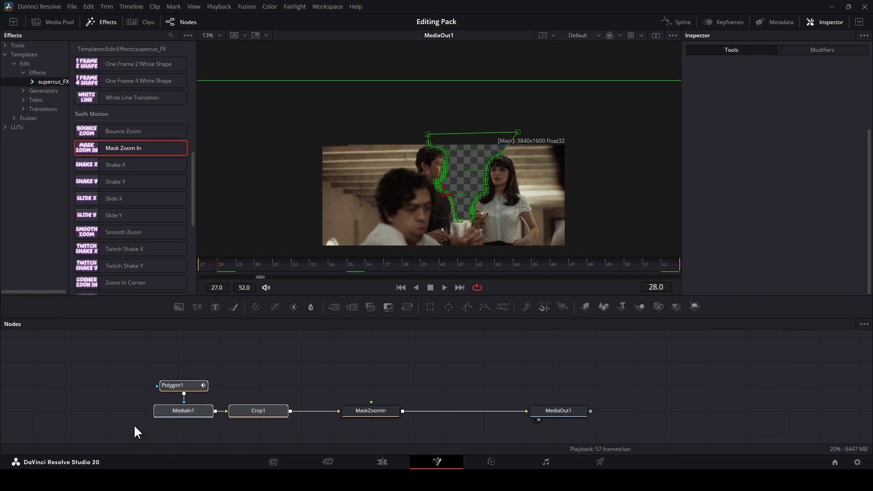
{"action": "left_click", "coordinate": [330, 357]}
{"action": "left_click_drag", "start_coordinate": [323, 354], "coordinate": [300, 381]}
{"action": "key", "text": "ctrl+v"}
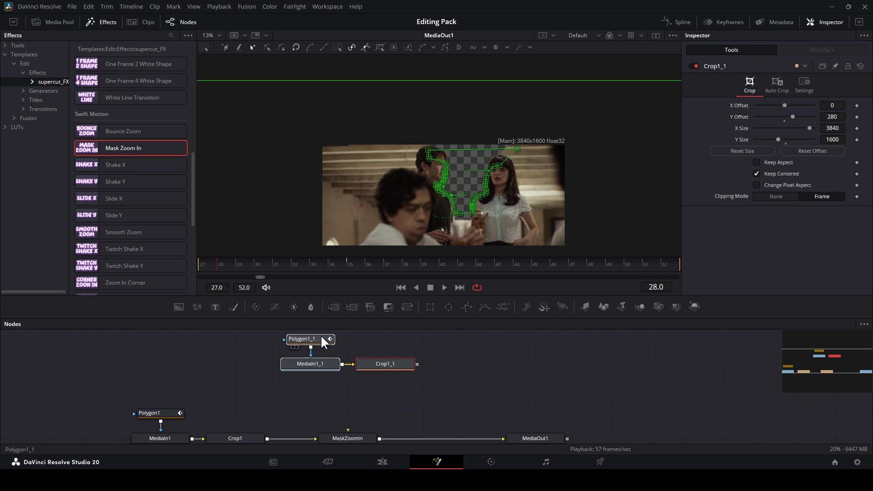
Step: Connect the duplicated Crop1_1 output to the second input of the MaskZoomIn node
{"action": "scroll", "coordinate": [299, 384], "scroll_direction": "right", "scroll_amount": 2}
{"action": "left_click", "coordinate": [348, 360]}
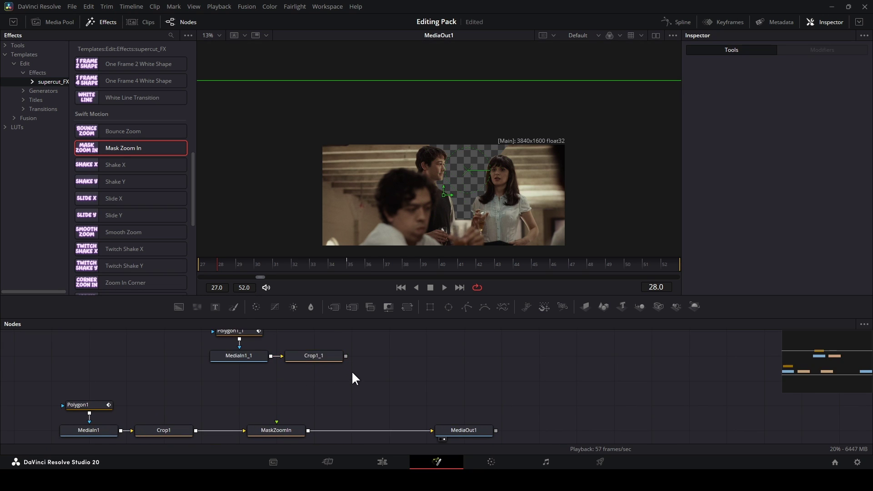
{"action": "left_click_drag", "start_coordinate": [345, 356], "coordinate": [275, 422]}
{"action": "left_click_drag", "start_coordinate": [342, 403], "coordinate": [411, 441]}
Step: Turn off inversion on the duplicated Polygon1_1 mask
{"action": "left_click", "coordinate": [306, 369]}
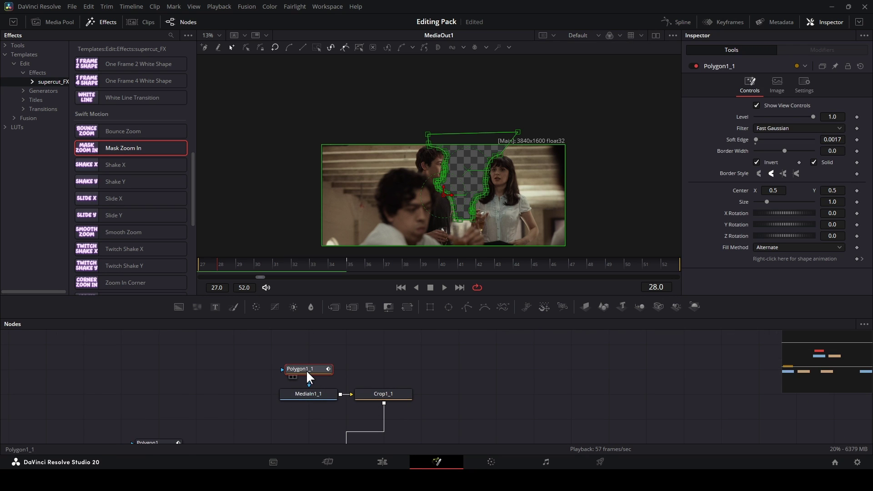
{"action": "left_click", "coordinate": [756, 162]}
{"action": "left_click", "coordinate": [561, 350]}
Step: Inspect the seam above the woman's head and set the Polygon1_1 border width to 0.0018
{"action": "scroll", "coordinate": [515, 142], "scroll_direction": "up", "scroll_amount": 6}
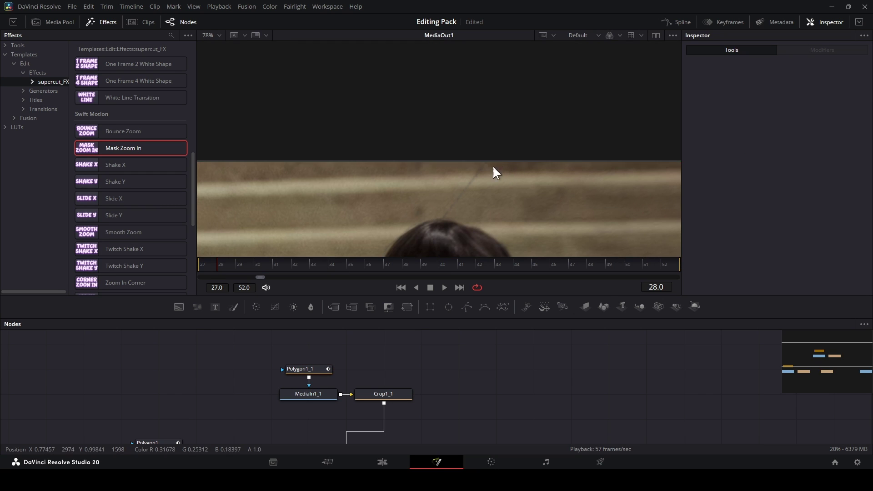
{"action": "left_click_drag", "start_coordinate": [469, 195], "coordinate": [470, 183]}
{"action": "scroll", "coordinate": [469, 181], "scroll_direction": "up", "scroll_amount": 3}
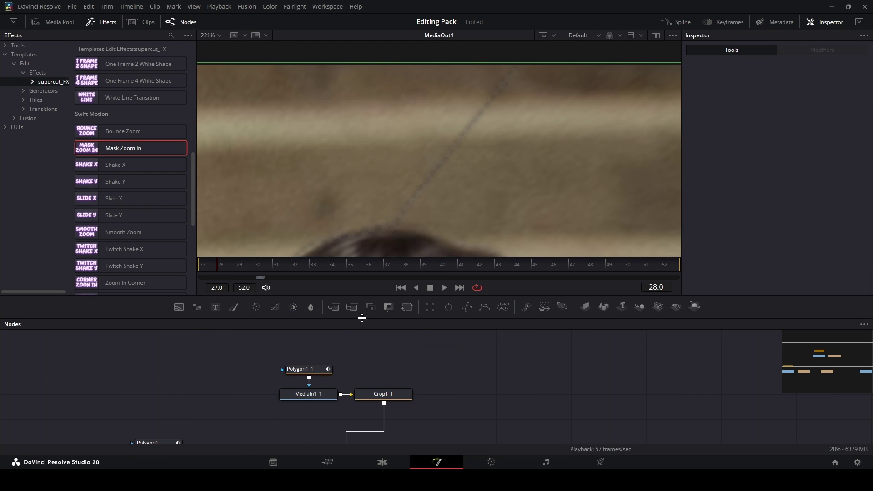
{"action": "left_click", "coordinate": [309, 372]}
{"action": "left_click", "coordinate": [616, 328]}
{"action": "left_click", "coordinate": [318, 370]}
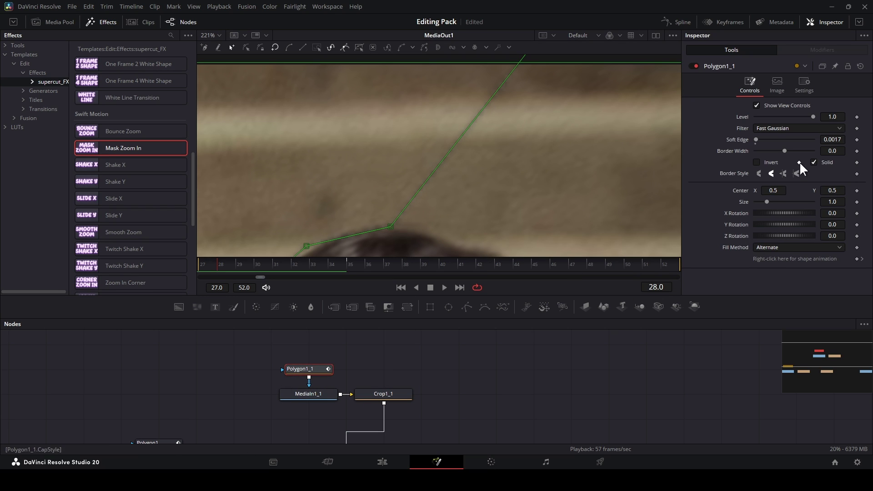
{"action": "left_click", "coordinate": [832, 151]}
{"action": "type", "text": "0.0018"}
{"action": "key", "text": "Return"}
{"action": "left_click", "coordinate": [429, 357]}
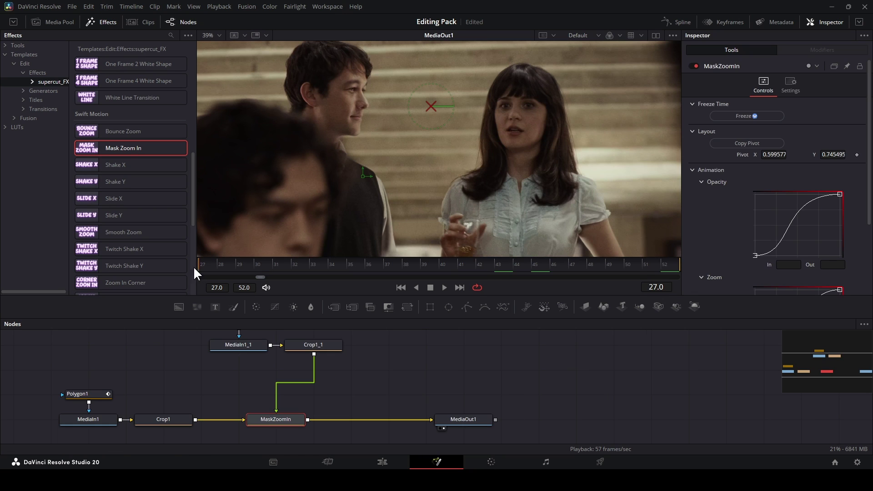
Step: Freeze the MaskZoomIn footage at frame 27 and play the transition on the edit timeline
{"action": "left_click", "coordinate": [747, 116]}
{"action": "left_click", "coordinate": [395, 458]}
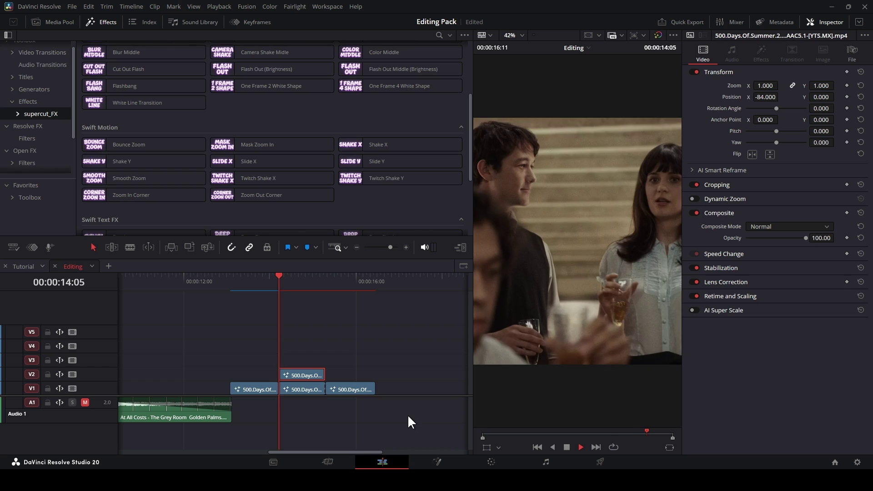
{"action": "key", "text": "space"}
{"action": "left_click", "coordinate": [231, 286]}
{"action": "key", "text": "space"}
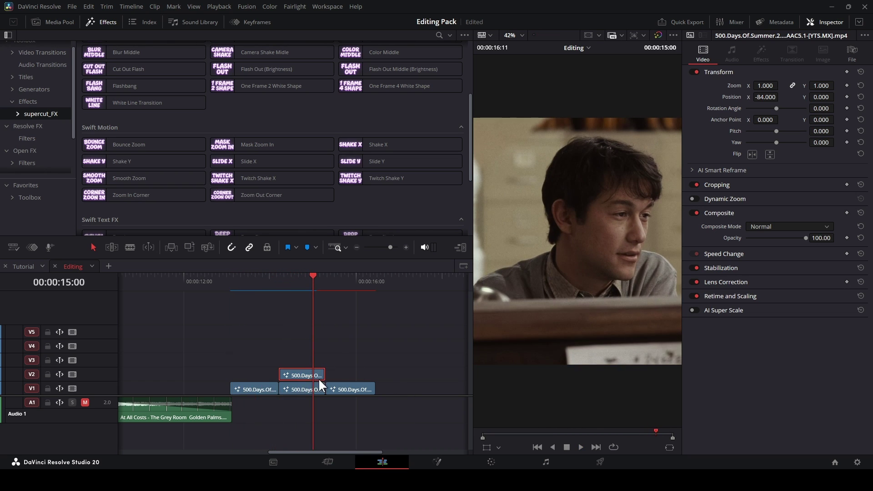
Step: Reopen the V2 overlap clip in Fusion and copy the pivot from its MaskZoomIn node
{"action": "left_click", "coordinate": [425, 460]}
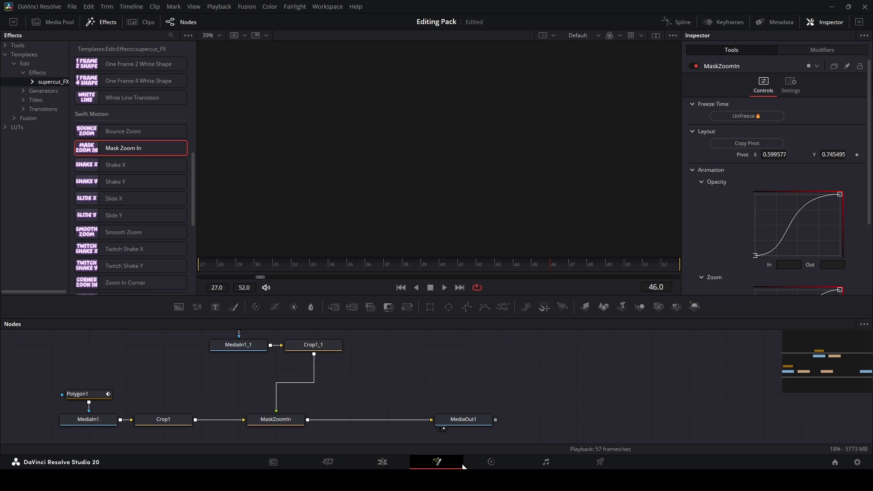
{"action": "left_click", "coordinate": [296, 420]}
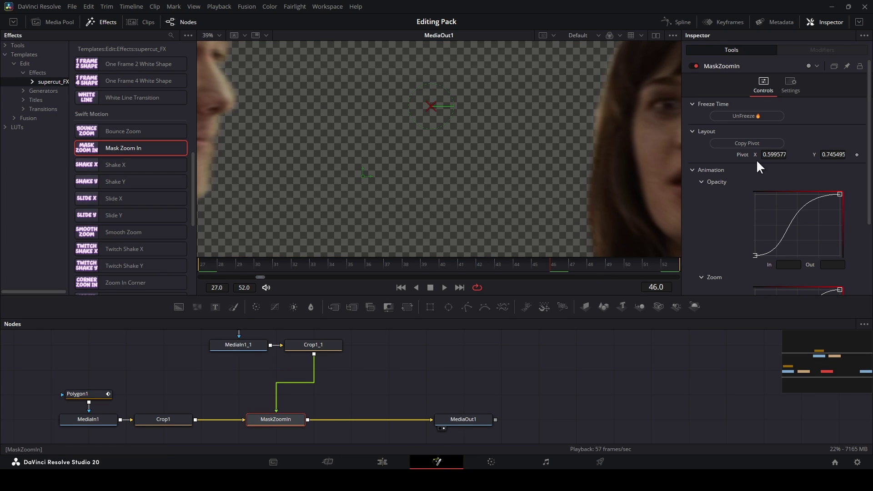
{"action": "left_click", "coordinate": [736, 144]}
Step: Open the V1 overlap shot in Fusion and paste the copied pivot node between Crop1 and MediaOut1
{"action": "left_click", "coordinate": [386, 461]}
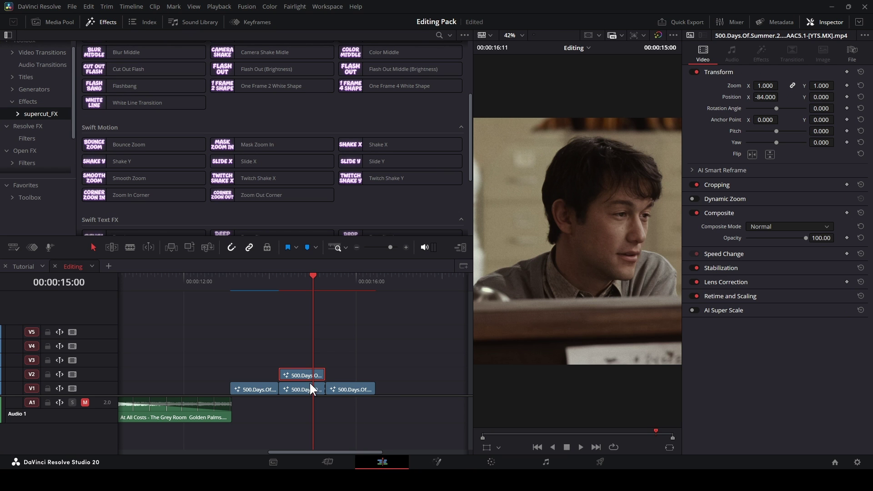
{"action": "left_click", "coordinate": [451, 465]}
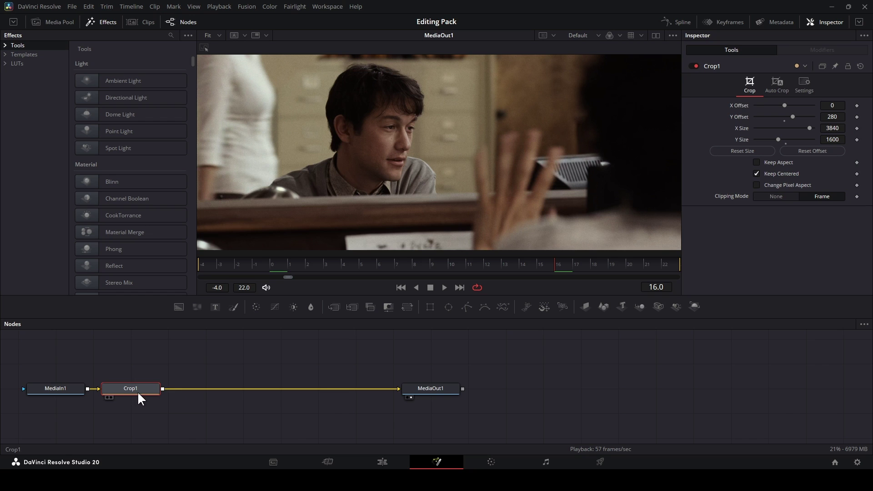
{"action": "key", "text": "ctrl+v"}
{"action": "left_click_drag", "start_coordinate": [224, 389], "coordinate": [236, 390]}
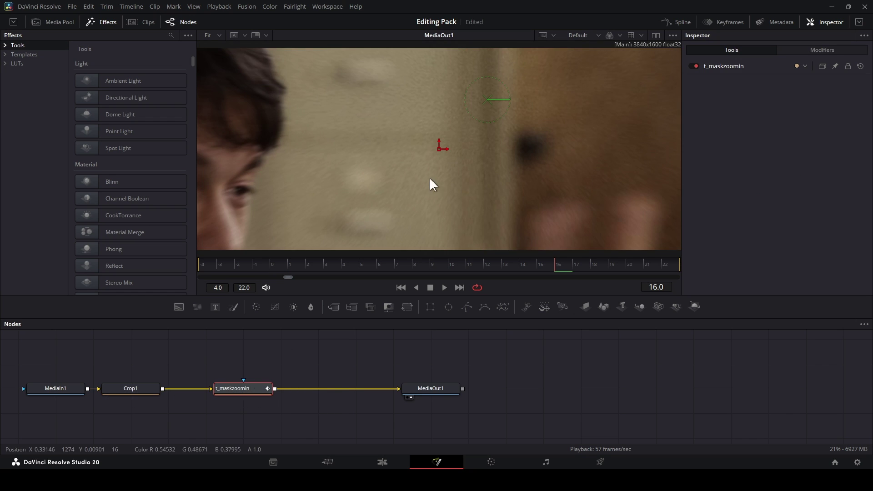
Step: Set the Zoom_Anim modifier of t_maskzoomin to an offset of 0.5 and a scale of 0.5
{"action": "scroll", "coordinate": [429, 176], "scroll_direction": "down", "scroll_amount": 2}
{"action": "left_click", "coordinate": [819, 48]}
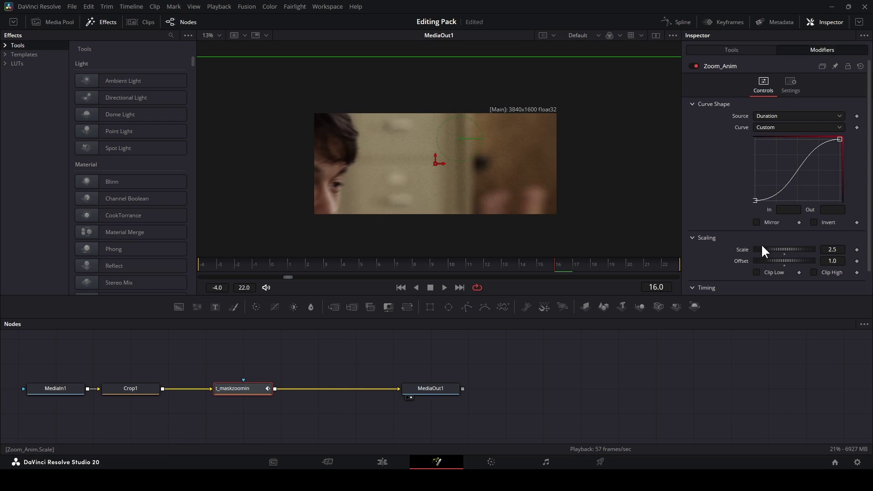
{"action": "double_click", "coordinate": [835, 260]}
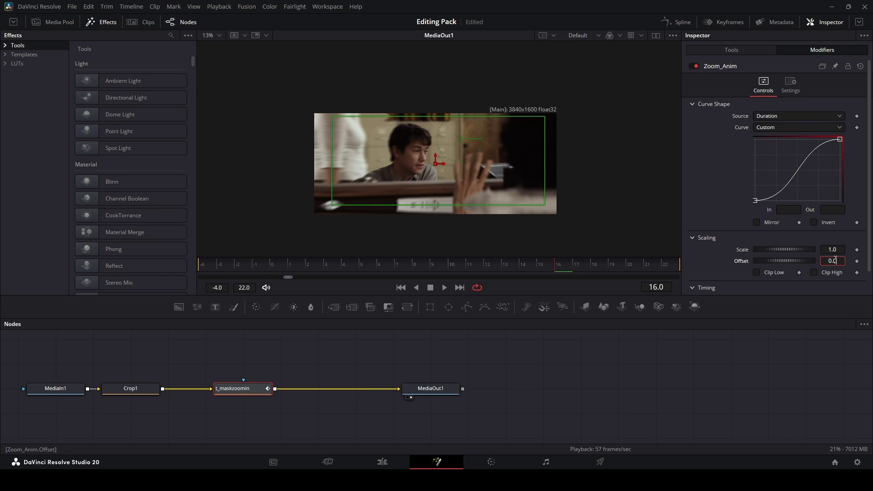
{"action": "type", "text": "0.5"}
{"action": "key", "text": "Tab"}
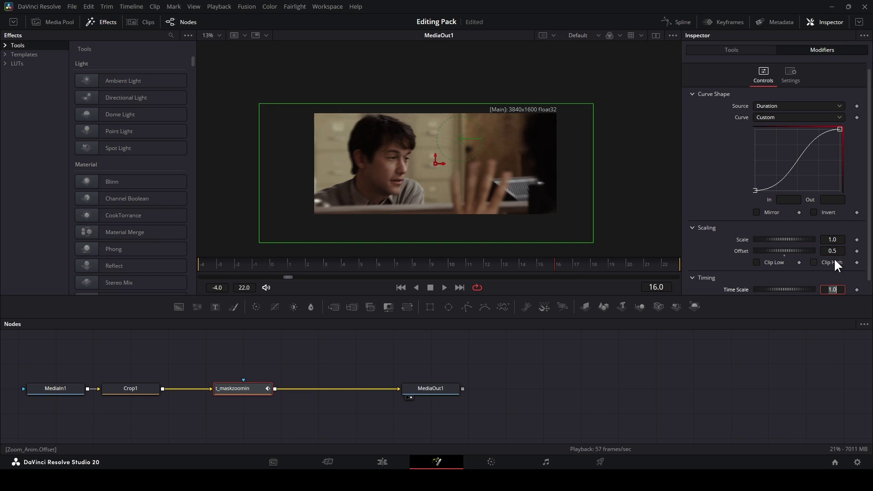
{"action": "left_click", "coordinate": [839, 240]}
{"action": "type", "text": "0.5"}
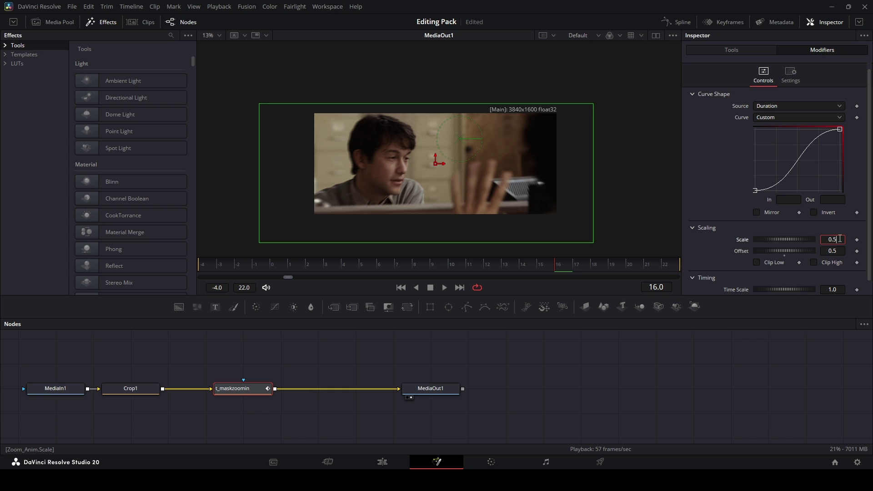
{"action": "key", "text": "Tab"}
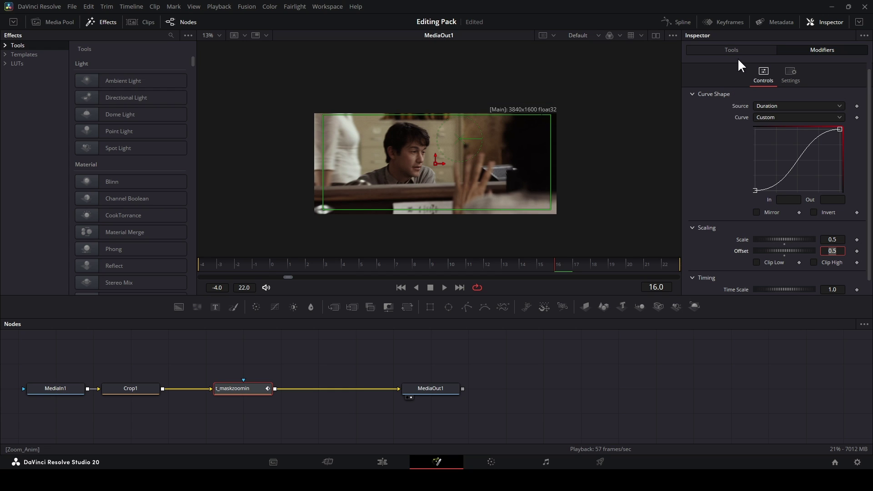
Step: Scrub the zoom to frame 22 and review the t_maskzoomin node's settings
{"action": "left_click", "coordinate": [735, 51]}
{"action": "left_click_drag", "start_coordinate": [629, 266], "coordinate": [678, 267]}
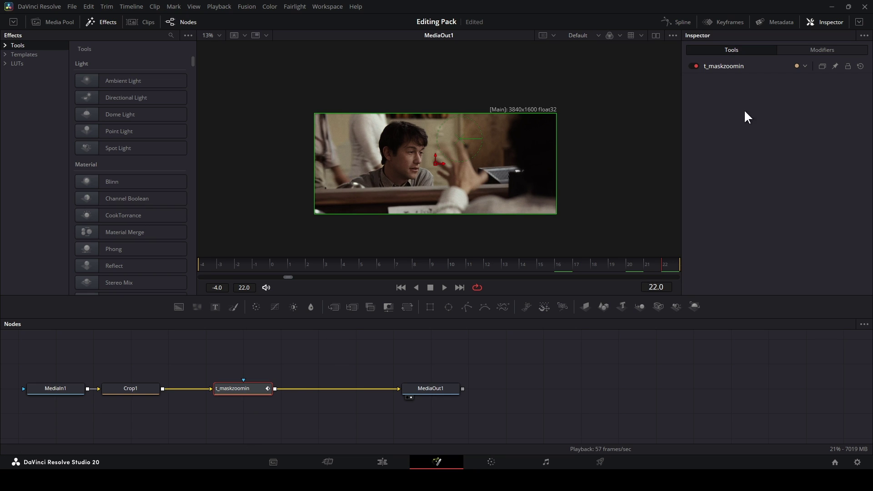
{"action": "left_click", "coordinate": [741, 64]}
{"action": "left_click_drag", "start_coordinate": [778, 125], "coordinate": [679, 125]}
{"action": "left_click_drag", "start_coordinate": [833, 127], "coordinate": [780, 127]}
Step: Return to the edit timeline and play the mask zoom transition from the start of the first shot at 00:00:13:02
{"action": "left_click", "coordinate": [385, 464]}
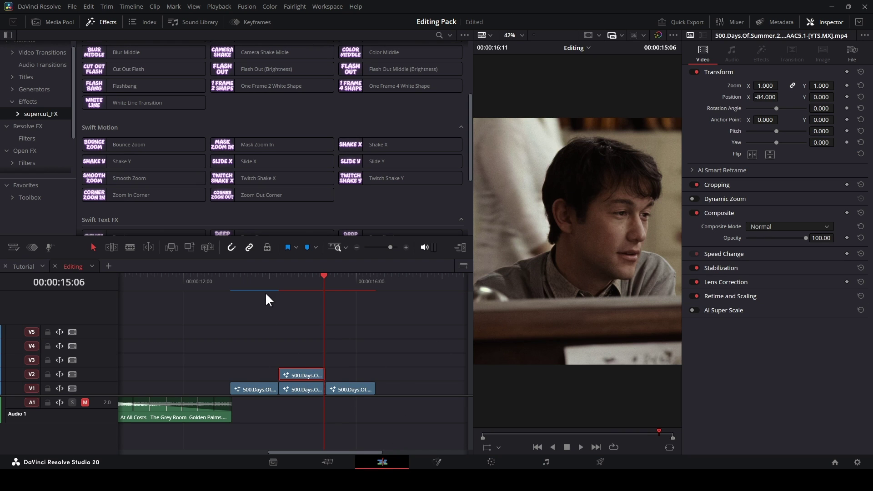
{"action": "left_click", "coordinate": [278, 285]}
{"action": "left_click", "coordinate": [230, 279]}
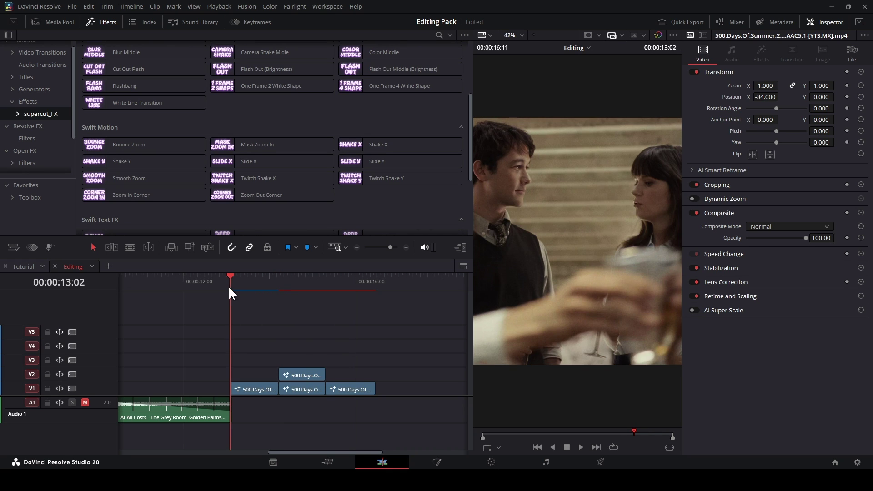
{"action": "key", "text": "space"}
{"action": "left_click", "coordinate": [230, 279]}
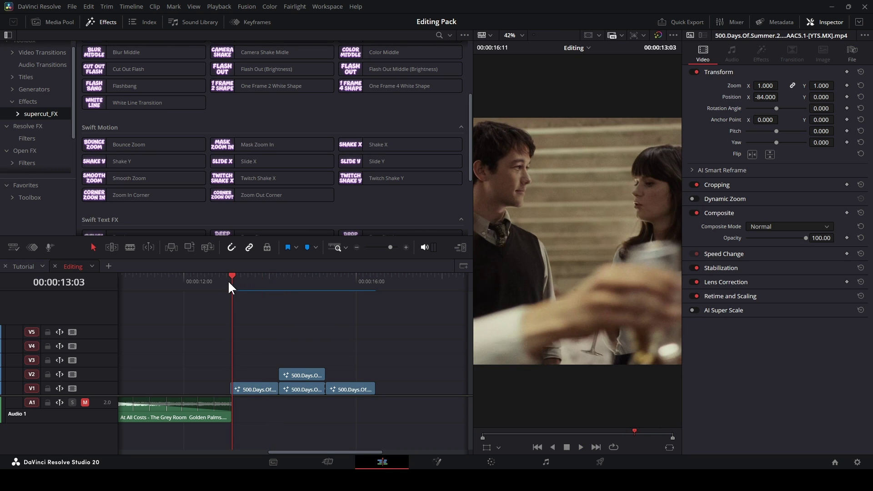
{"action": "key", "text": "space"}
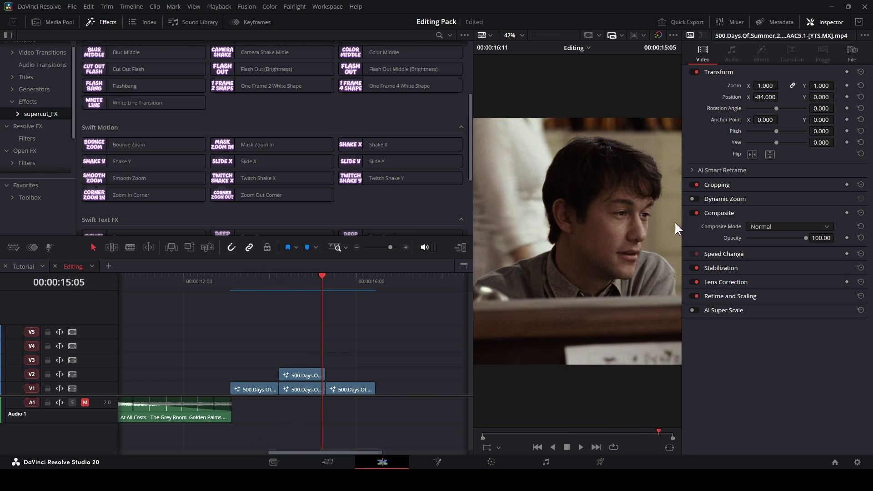
{"action": "left_click", "coordinate": [231, 285]}
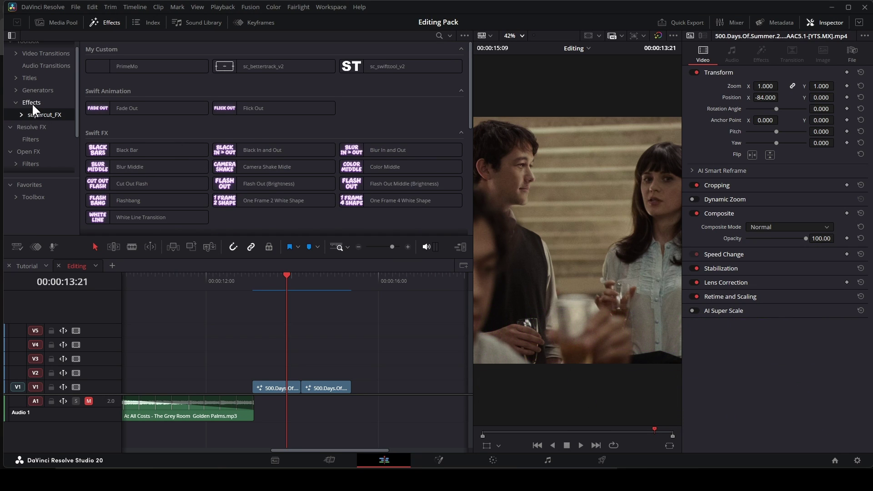
Step: Add an Adjustment Clip on V2 over the end of the first shot and cut it down to a short piece
{"action": "left_click", "coordinate": [31, 103]}
{"action": "left_click_drag", "start_coordinate": [124, 67], "coordinate": [297, 372]}
{"action": "key", "text": "ctrl+b"}
{"action": "left_click", "coordinate": [322, 373]}
{"action": "key", "text": "BackSpace"}
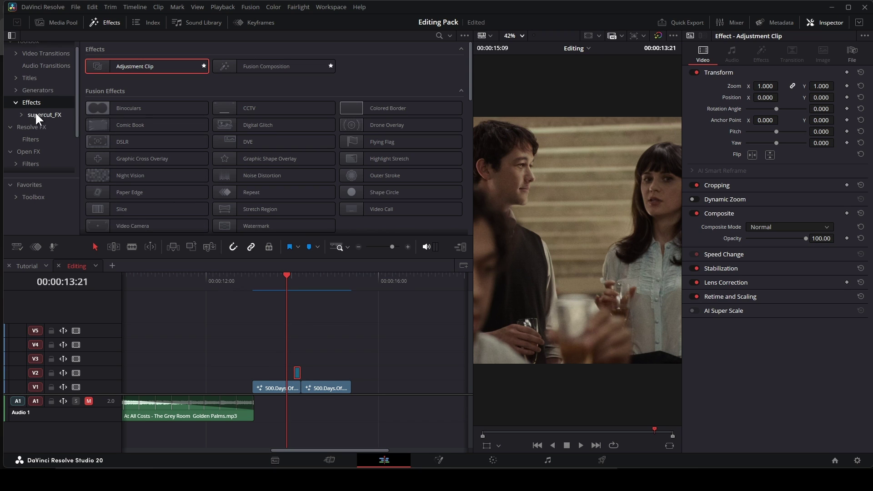
Step: Open the supercut_FX effects and trim the V2 adjustment clip to one frame at 00:00:14:04, directly before the cut
{"action": "left_click", "coordinate": [37, 114]}
{"action": "left_click", "coordinate": [367, 341]}
{"action": "scroll", "coordinate": [367, 340], "scroll_direction": "up", "scroll_amount": 5}
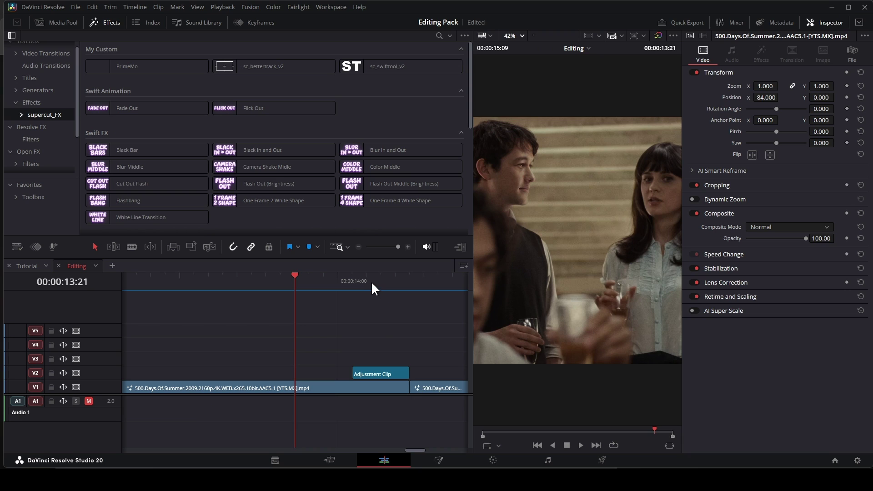
{"action": "left_click", "coordinate": [396, 282]}
{"action": "scroll", "coordinate": [293, 332], "scroll_direction": "right", "scroll_amount": 3}
{"action": "mouse_move", "coordinate": [258, 373]}
{"action": "left_mouse_down"}
{"action": "mouse_move", "coordinate": [301, 374]}
{"action": "mouse_move", "coordinate": [266, 372]}
{"action": "left_mouse_up"}
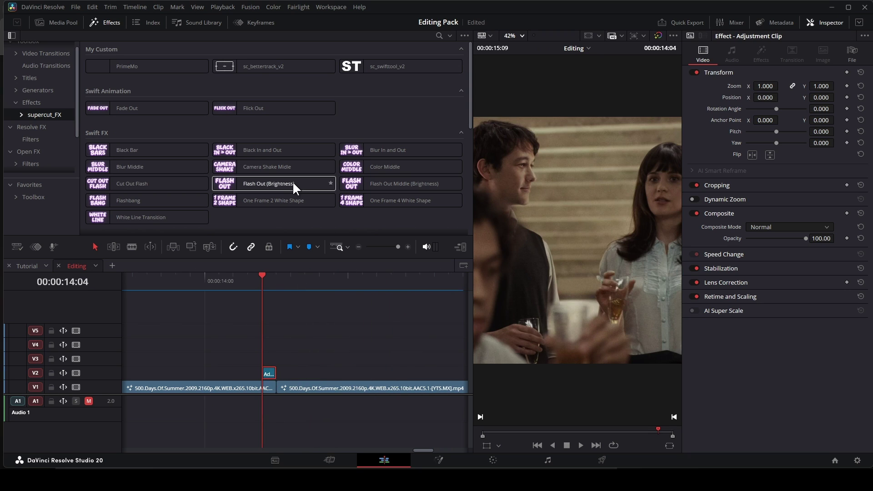
Step: Apply One Frame 2 White Shape to one-frame V2 adjustment clips on both sides of the cut
{"action": "scroll", "coordinate": [292, 181], "scroll_direction": "down", "scroll_amount": 3}
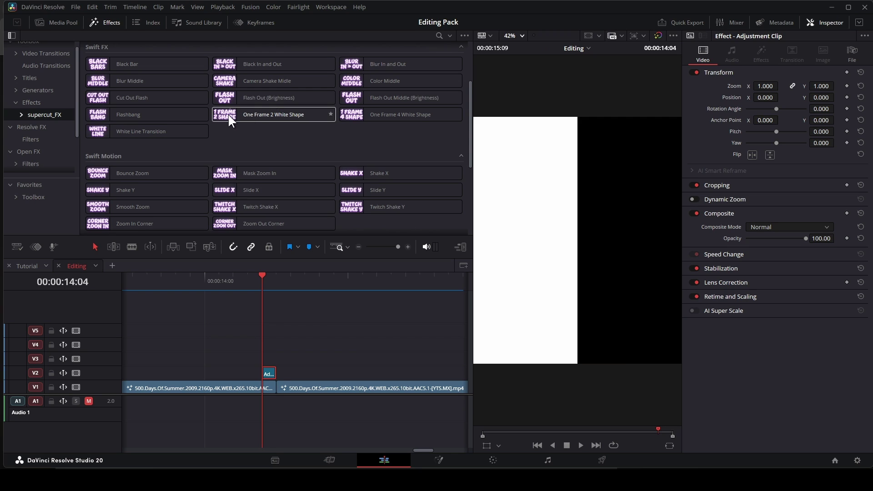
{"action": "left_click_drag", "start_coordinate": [228, 115], "coordinate": [285, 376]}
{"action": "left_click", "coordinate": [275, 280]}
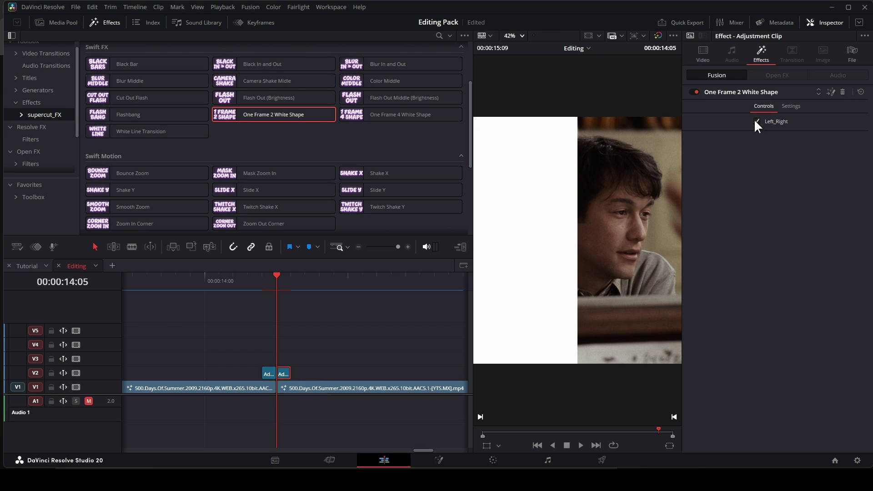
Step: Play the white shape transition across the cut twice
{"action": "left_click", "coordinate": [317, 354]}
{"action": "left_click_drag", "start_coordinate": [263, 280], "coordinate": [211, 284]}
{"action": "key", "text": "space"}
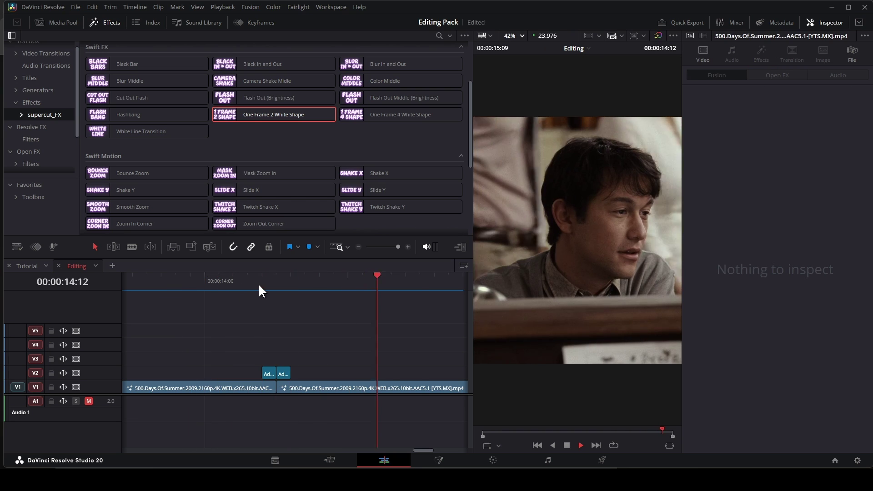
{"action": "key", "text": "space"}
{"action": "left_click", "coordinate": [228, 283]}
{"action": "key", "text": "space"}
{"action": "key", "text": "space"}
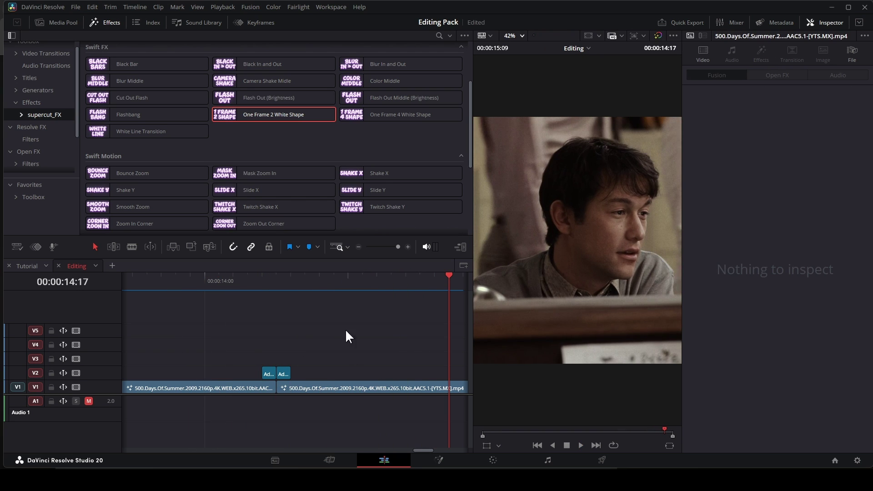
Step: Make a single two-frame V2 adjustment clip from 00:00:14:03 to the cut and replace its effect with One Frame 4 White Shape
{"action": "left_click", "coordinate": [230, 286]}
{"action": "left_click", "coordinate": [252, 299]}
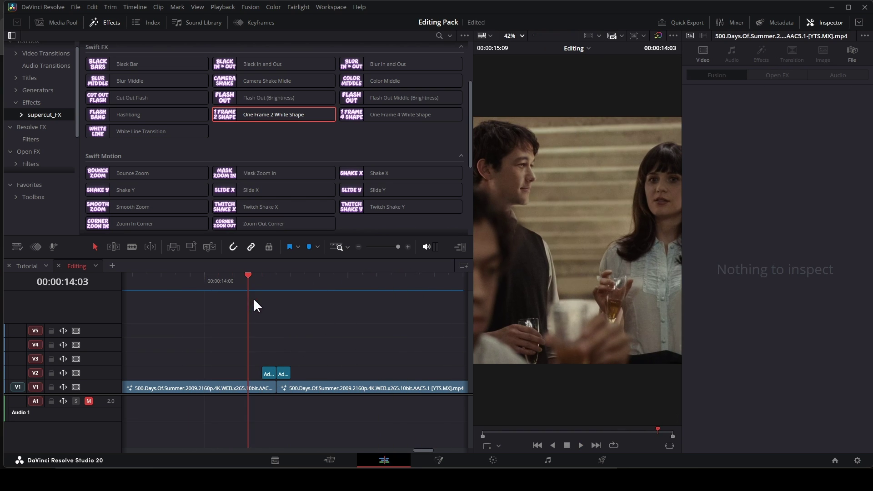
{"action": "mouse_move", "coordinate": [265, 372]}
{"action": "left_mouse_down"}
{"action": "mouse_move", "coordinate": [253, 373]}
{"action": "mouse_move", "coordinate": [276, 372]}
{"action": "left_mouse_up"}
{"action": "left_click", "coordinate": [284, 373]}
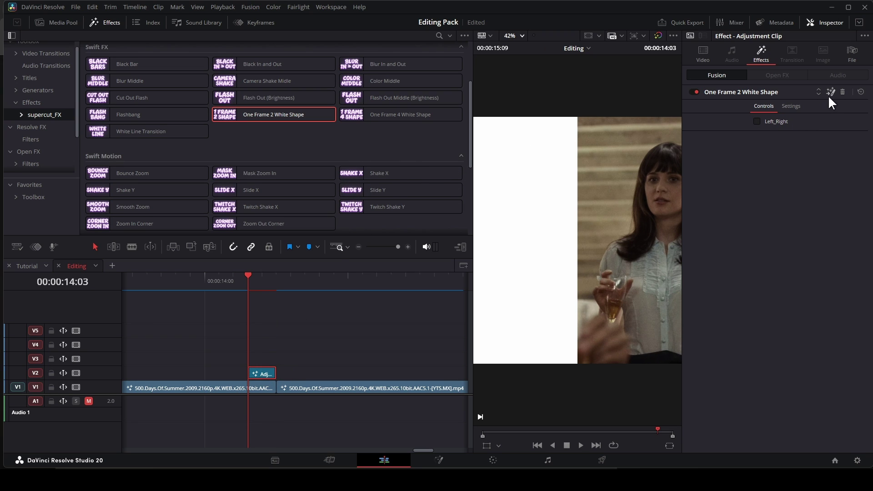
{"action": "left_click", "coordinate": [842, 92]}
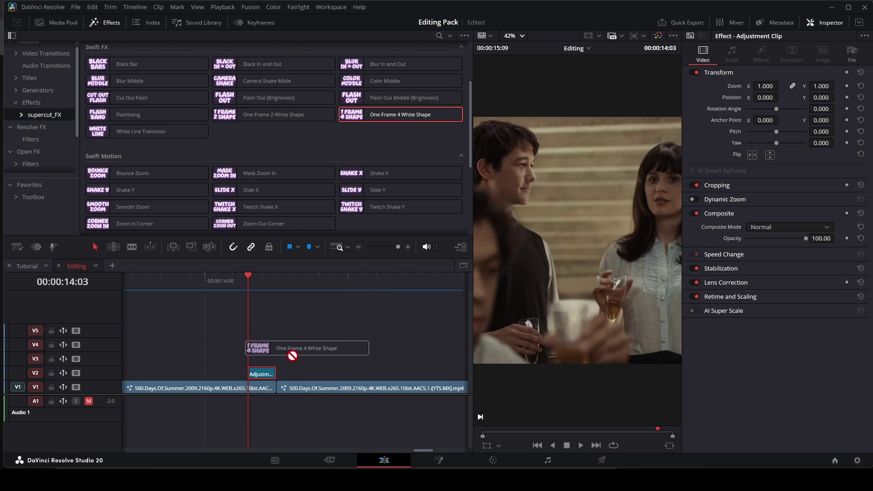
{"action": "left_click_drag", "start_coordinate": [291, 355], "coordinate": [264, 373]}
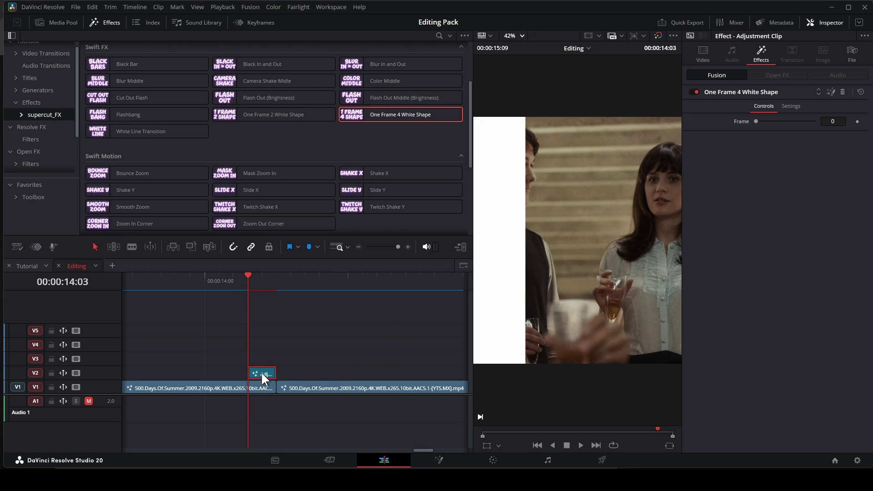
Step: Duplicate the adjustment clip into four consecutive V2 clips from 00:00:14:01, two on each side of the cut
{"action": "left_click_drag", "start_coordinate": [261, 372], "coordinate": [329, 374]}
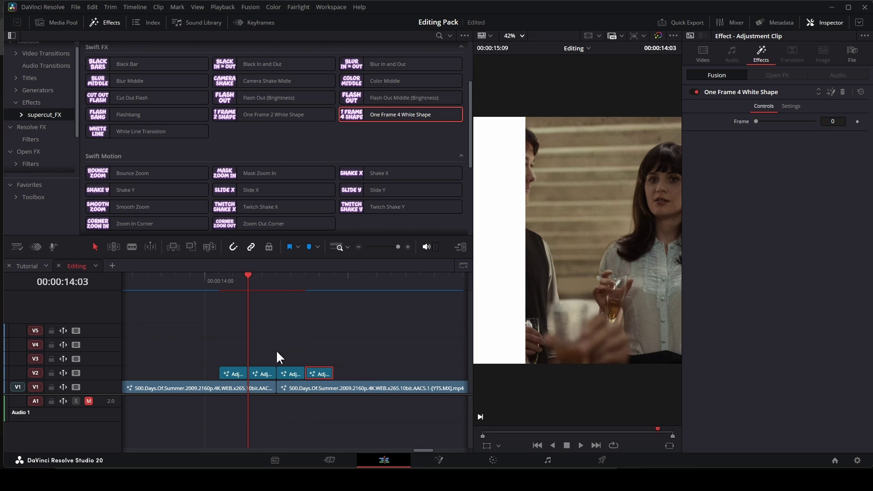
{"action": "left_click", "coordinate": [220, 282]}
{"action": "left_click", "coordinate": [235, 372]}
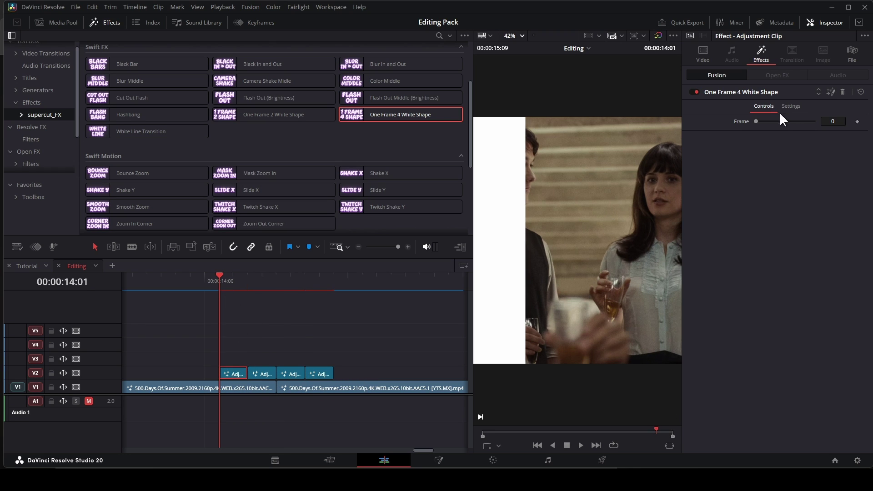
Step: Set the One Frame 4 White Shape Frame value to 1, 2 and 3 on the second, third and fourth adjustment clips
{"action": "left_click", "coordinate": [262, 280]}
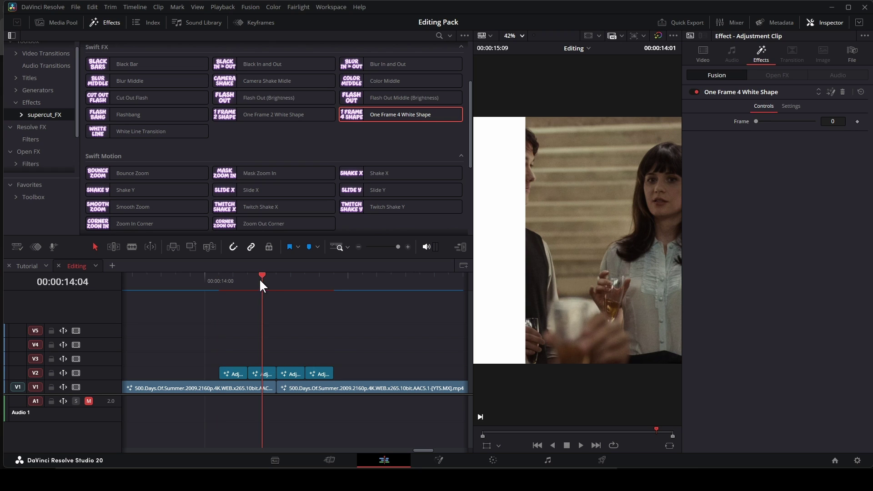
{"action": "left_click", "coordinate": [264, 374]}
{"action": "left_click_drag", "start_coordinate": [756, 122], "coordinate": [774, 122]}
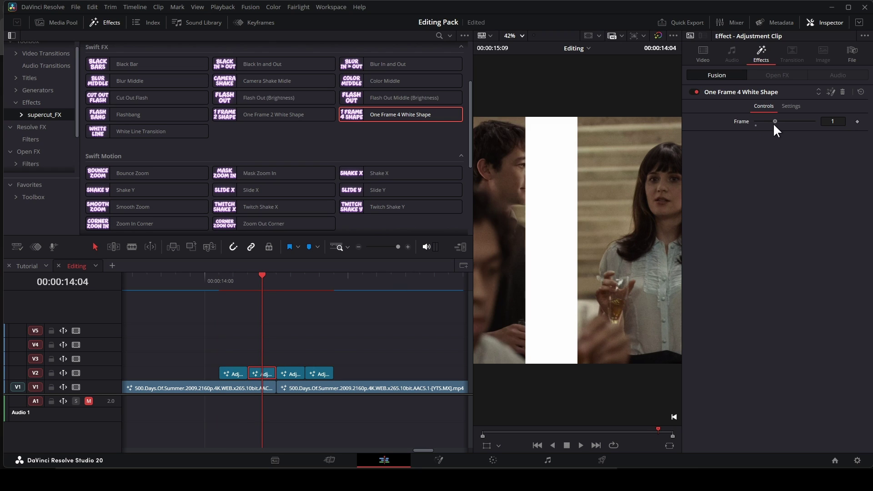
{"action": "left_click", "coordinate": [296, 282]}
{"action": "left_click", "coordinate": [292, 377]}
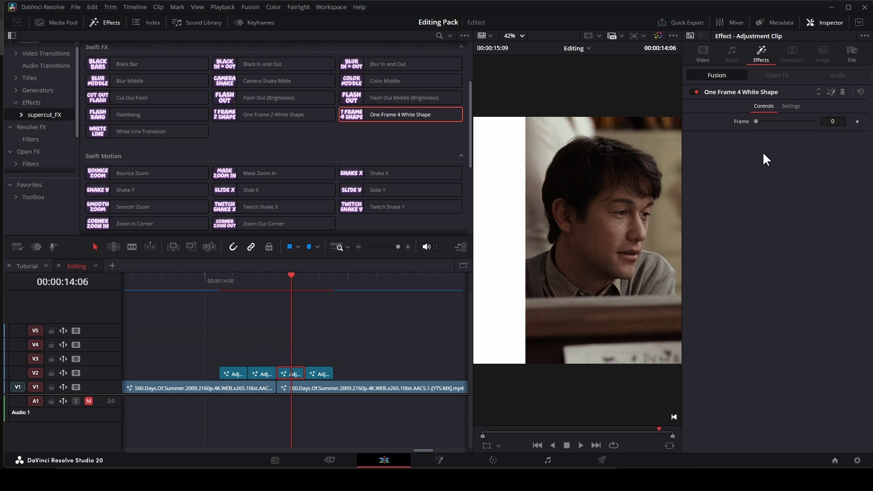
{"action": "left_click_drag", "start_coordinate": [756, 121], "coordinate": [792, 123]}
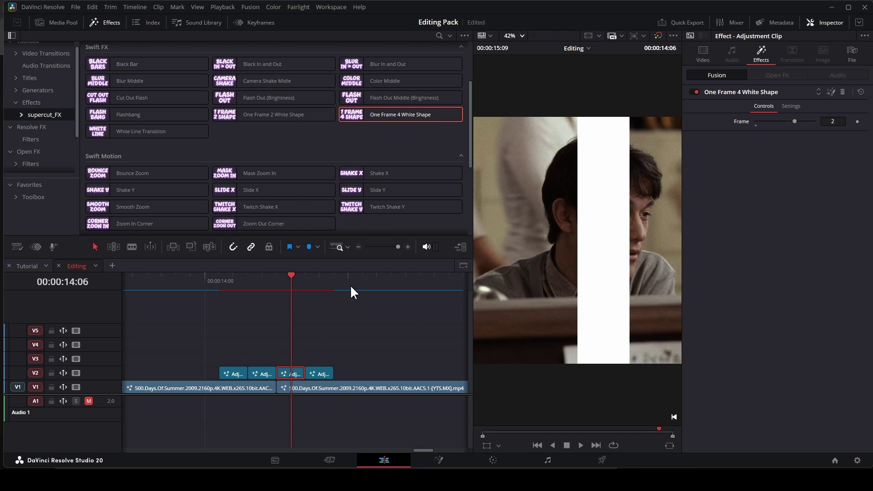
{"action": "left_click", "coordinate": [320, 286]}
{"action": "left_click", "coordinate": [322, 374]}
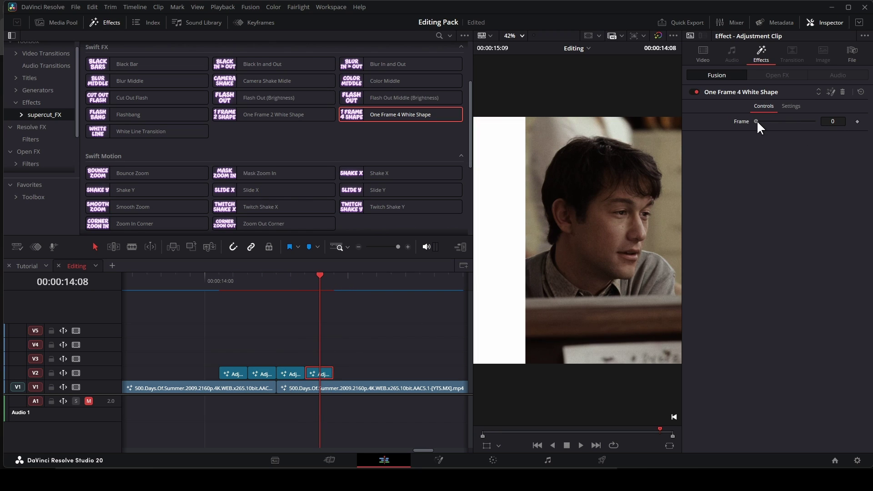
{"action": "left_click_drag", "start_coordinate": [757, 120], "coordinate": [813, 124]}
Step: Play the four-part white shape transition from 00:00:13:21 and scrub back through it
{"action": "left_click", "coordinate": [168, 280]}
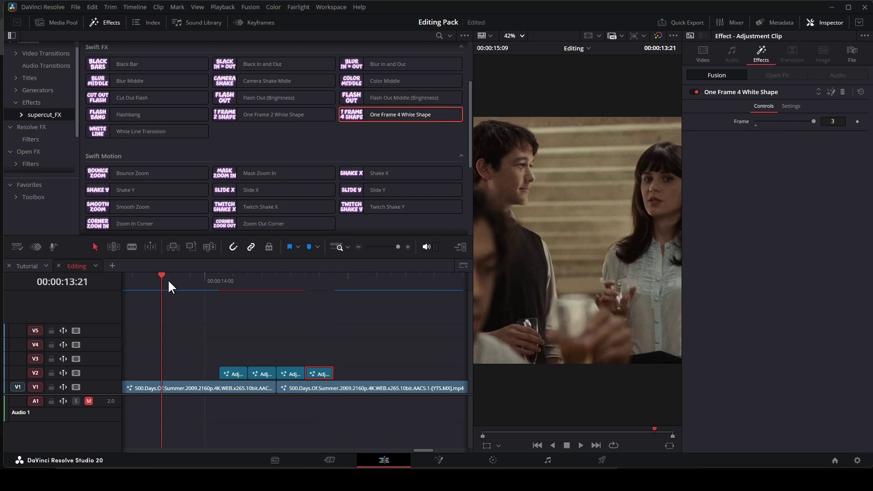
{"action": "key", "text": "space"}
{"action": "key", "text": "space"}
{"action": "left_click_drag", "start_coordinate": [252, 291], "coordinate": [199, 288]}
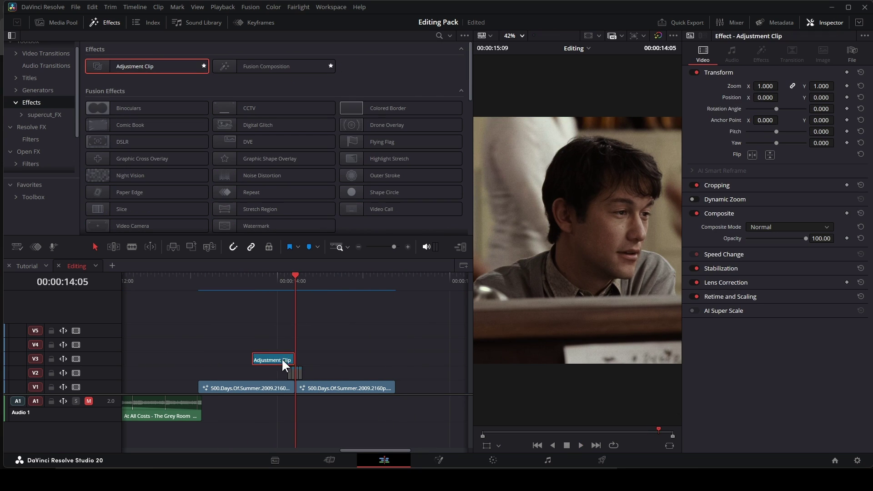
Step: Duplicate the V3 adjustment clip directly after the cut and apply Slide X to the adjustment clip before the cut
{"action": "left_click_drag", "start_coordinate": [282, 358], "coordinate": [314, 356]}
{"action": "left_click", "coordinate": [334, 346]}
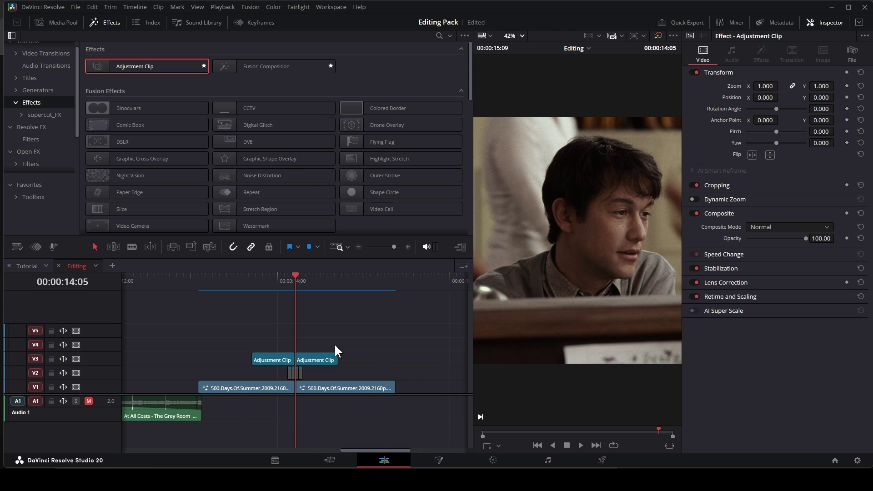
{"action": "key", "text": "ctrl+equal"}
{"action": "key", "text": "ctrl+equal"}
{"action": "left_click", "coordinate": [274, 280]}
{"action": "key", "text": "ctrl+minus"}
{"action": "left_click", "coordinate": [275, 359]}
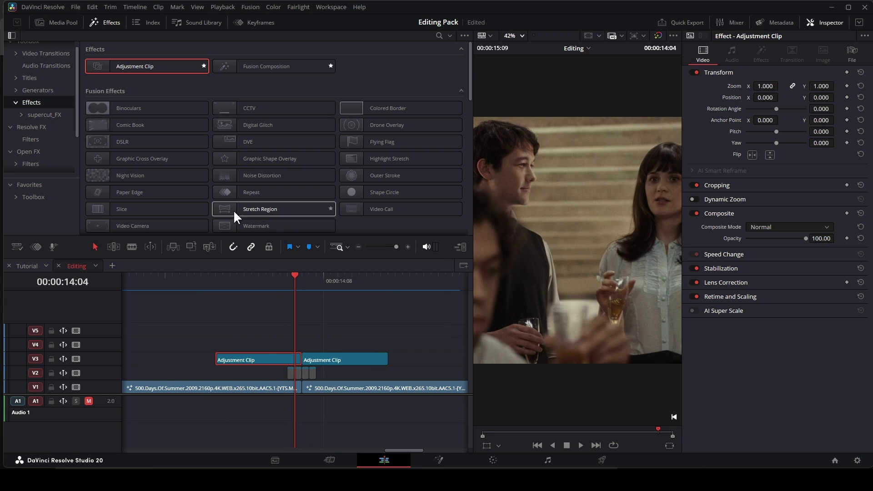
{"action": "left_click", "coordinate": [51, 112]}
{"action": "scroll", "coordinate": [318, 127], "scroll_direction": "down", "scroll_amount": 2}
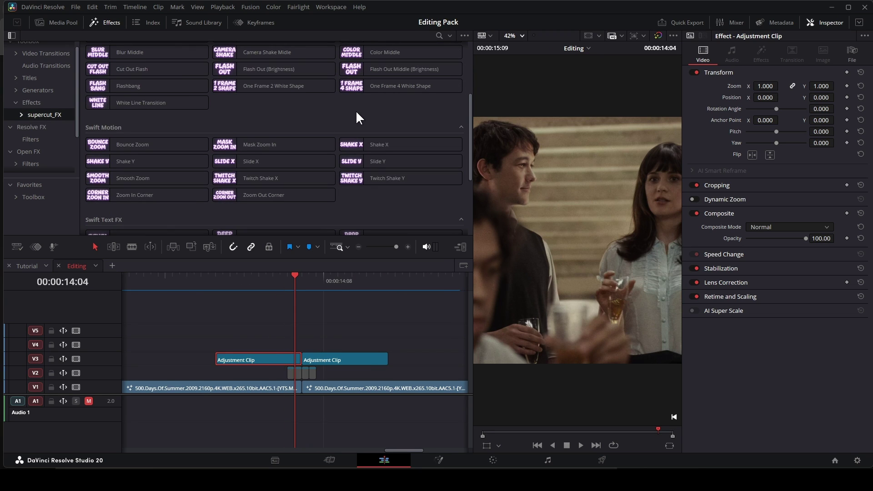
{"action": "left_click_drag", "start_coordinate": [252, 163], "coordinate": [279, 359]}
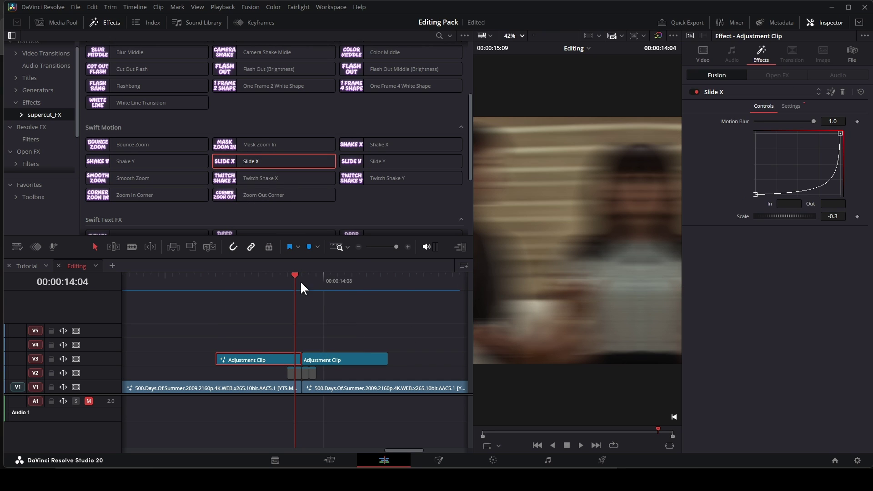
Step: Adjust both handles of the Slide X curve on the adjustment clip before the cut for a smoother acceleration, previewing at 00:00:14:04
{"action": "left_click_drag", "start_coordinate": [302, 280], "coordinate": [296, 280]}
{"action": "left_click", "coordinate": [839, 167]}
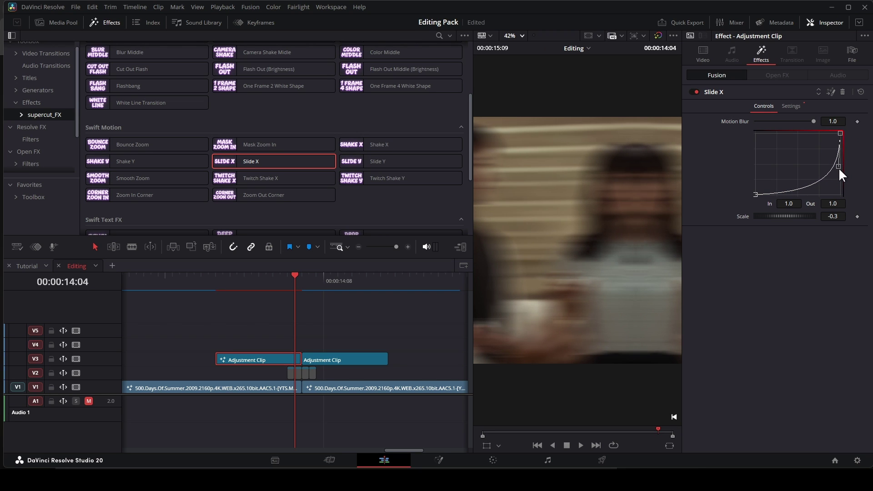
{"action": "left_click_drag", "start_coordinate": [839, 168], "coordinate": [839, 166]}
{"action": "left_click_drag", "start_coordinate": [753, 193], "coordinate": [822, 191]}
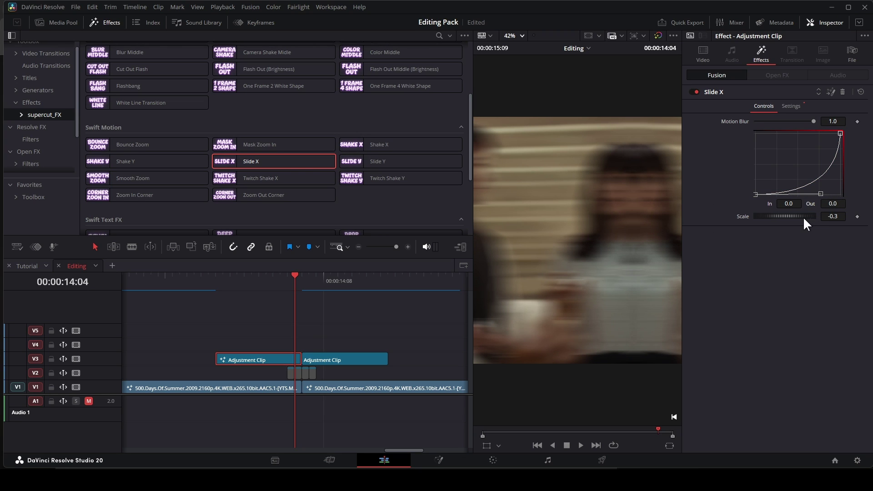
Step: Copy the V3 adjustment clip before the cut and paste only its Fusion Effects attribute onto the one after the cut
{"action": "right_click", "coordinate": [284, 355]}
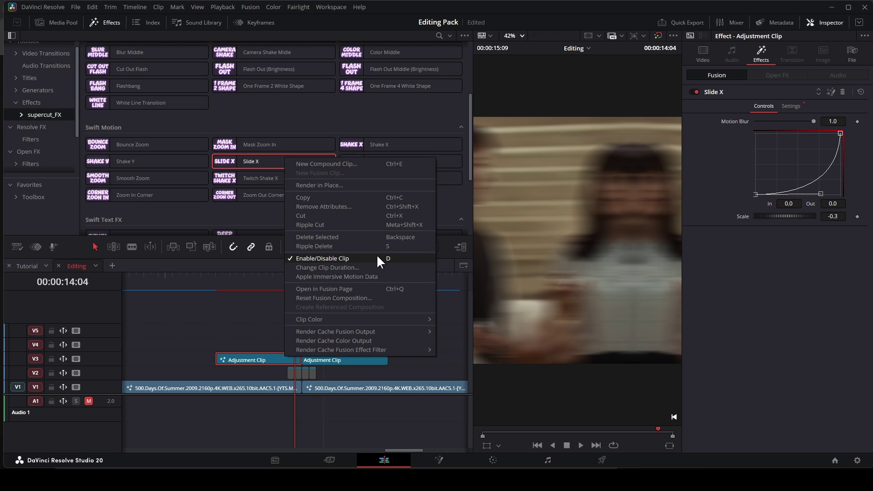
{"action": "left_click", "coordinate": [304, 198]}
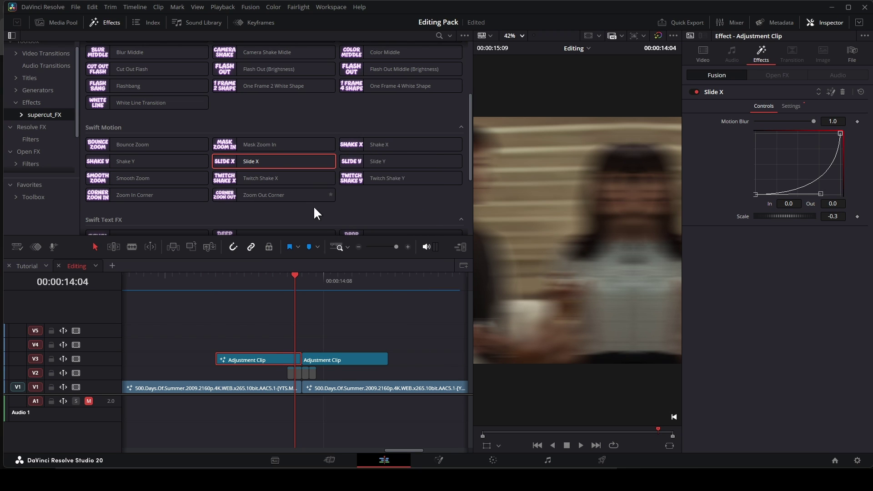
{"action": "left_click", "coordinate": [325, 359]}
{"action": "right_click", "coordinate": [325, 360]}
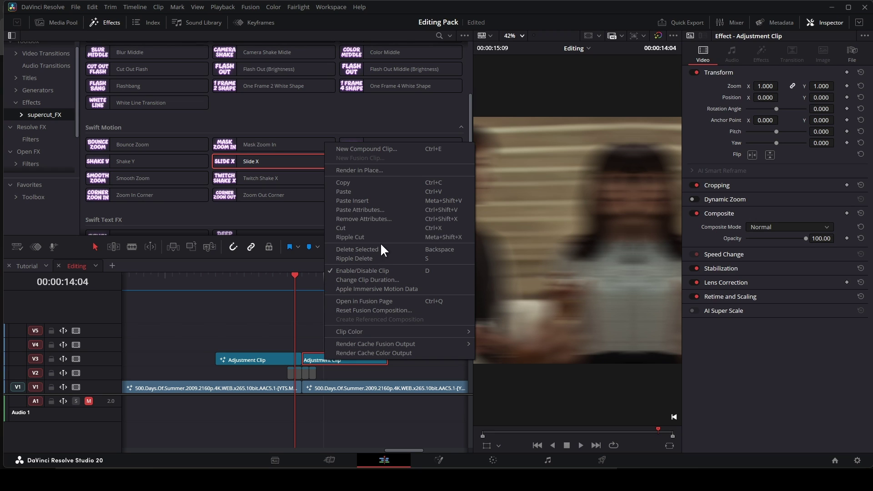
{"action": "left_click", "coordinate": [386, 208]}
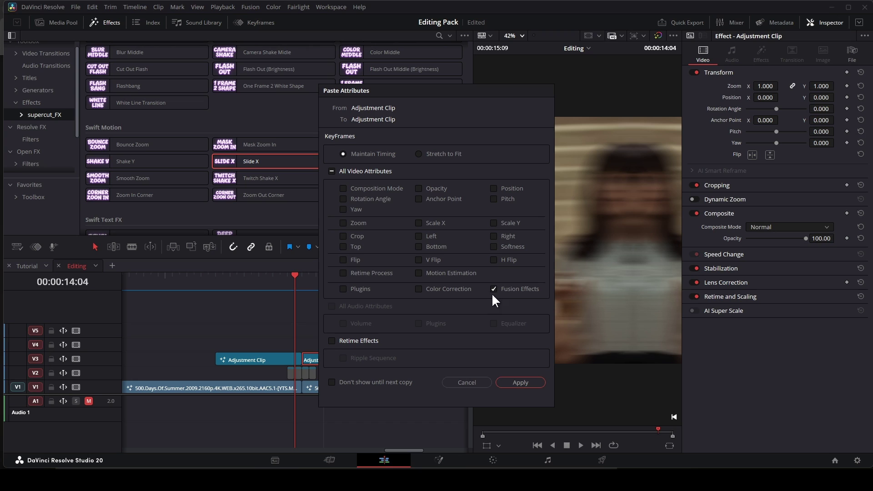
{"action": "left_click", "coordinate": [523, 381]}
Step: Reverse the Slide X curve on the adjustment clip after the cut and set its Scale to 0.3, previewing at 00:00:14:06
{"action": "left_click", "coordinate": [309, 282]}
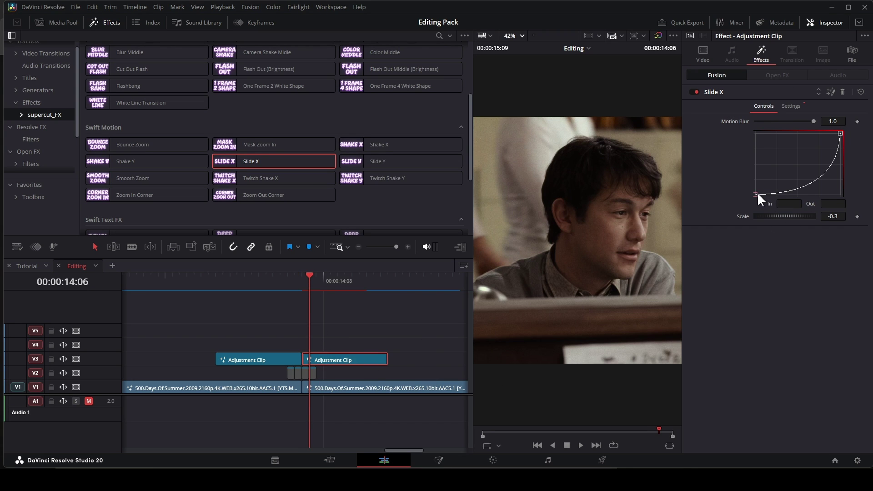
{"action": "left_click", "coordinate": [755, 194]}
{"action": "left_click", "coordinate": [838, 133]}
{"action": "right_click", "coordinate": [793, 161]}
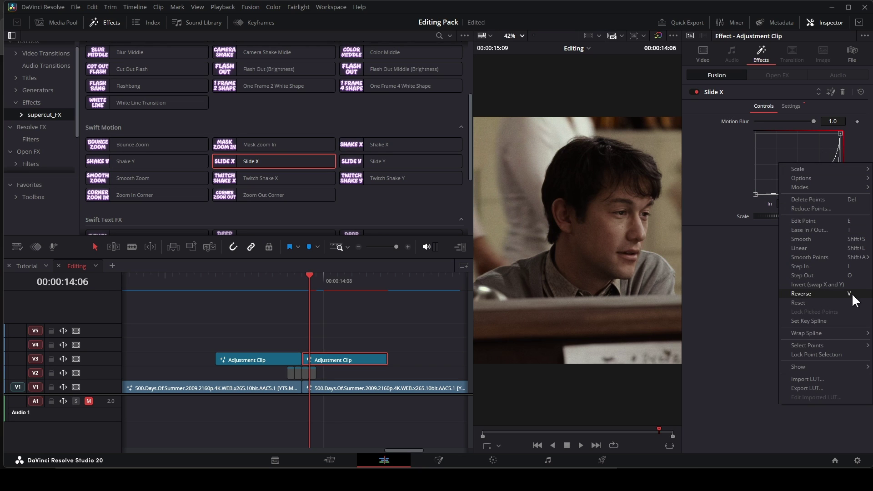
{"action": "left_click", "coordinate": [798, 294]}
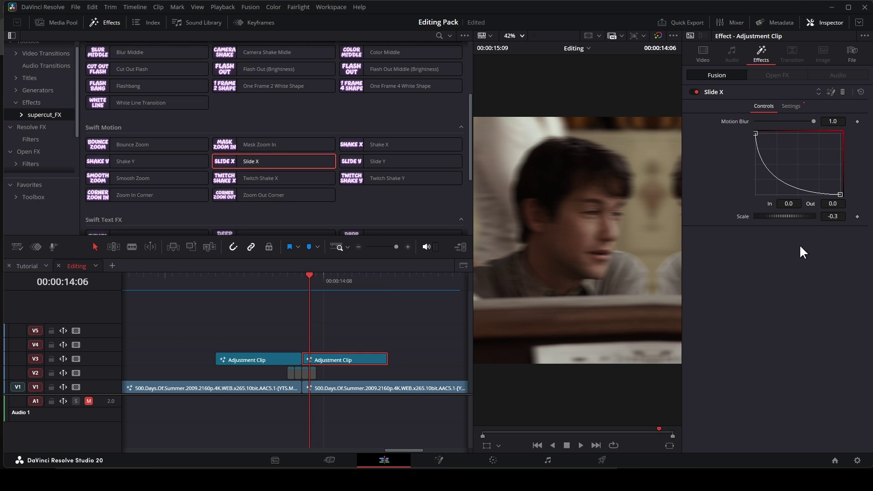
{"action": "left_click", "coordinate": [832, 216]}
{"action": "key", "text": "BackSpace"}
{"action": "key", "text": "Return"}
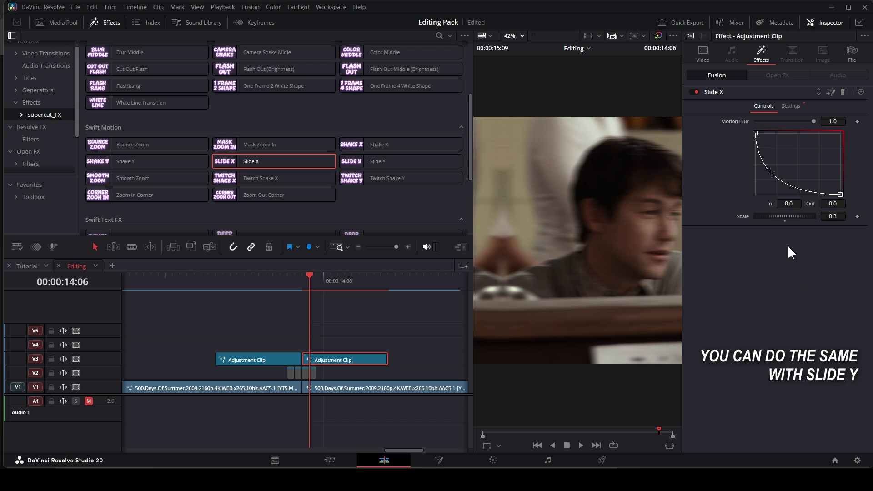
Step: Play the Slide X transition across the cut several times and view it in a wider stretch of the timeline
{"action": "left_click", "coordinate": [209, 282]}
{"action": "key", "text": "space"}
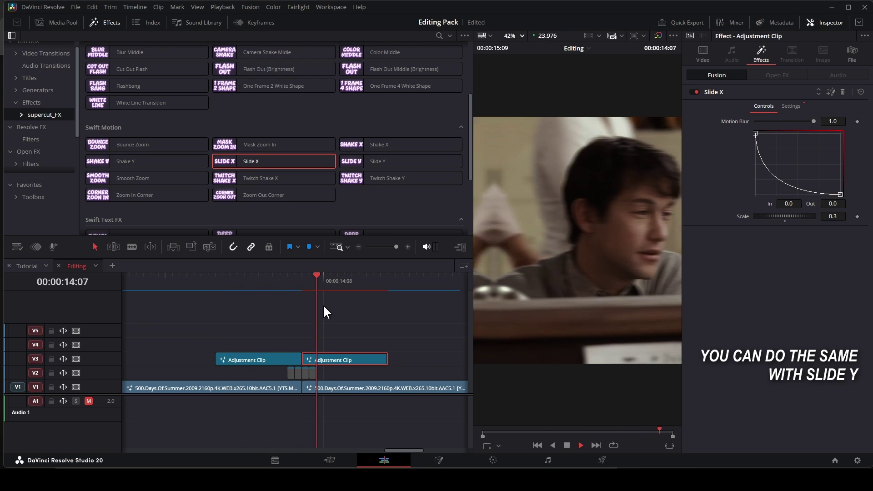
{"action": "left_click", "coordinate": [188, 279]}
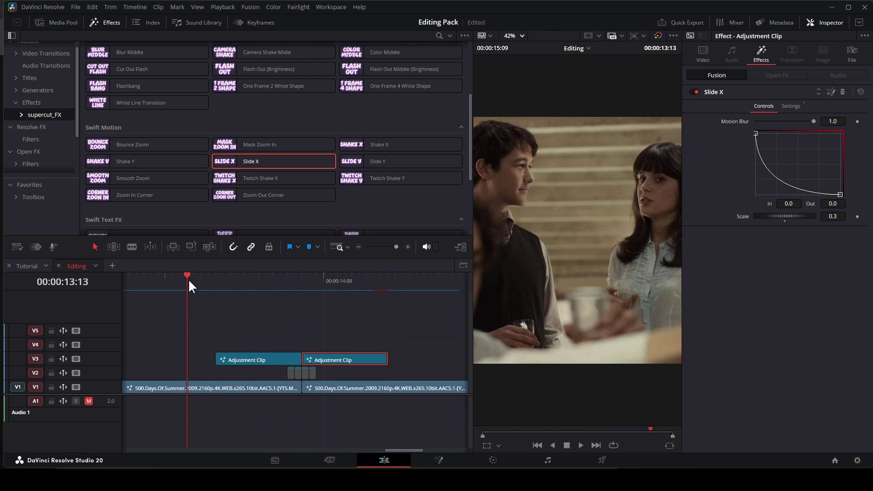
{"action": "key", "text": "space"}
{"action": "key", "text": "space"}
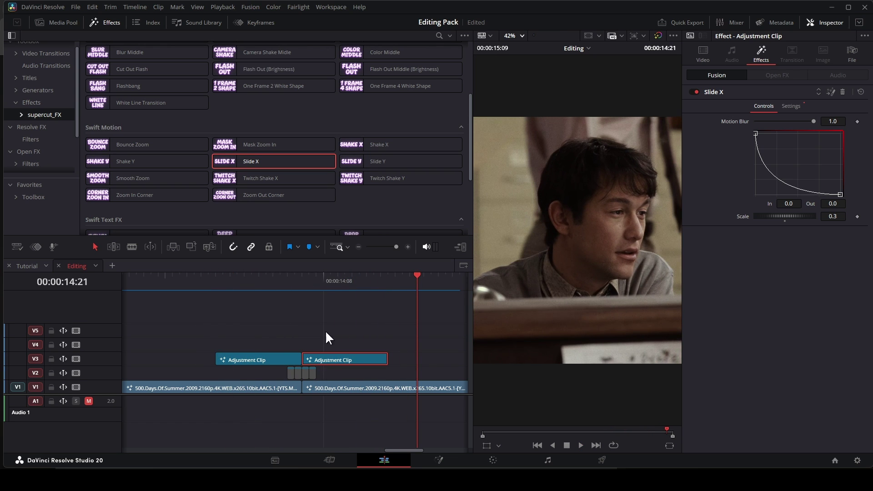
{"action": "left_click", "coordinate": [217, 279]}
{"action": "key", "text": "space"}
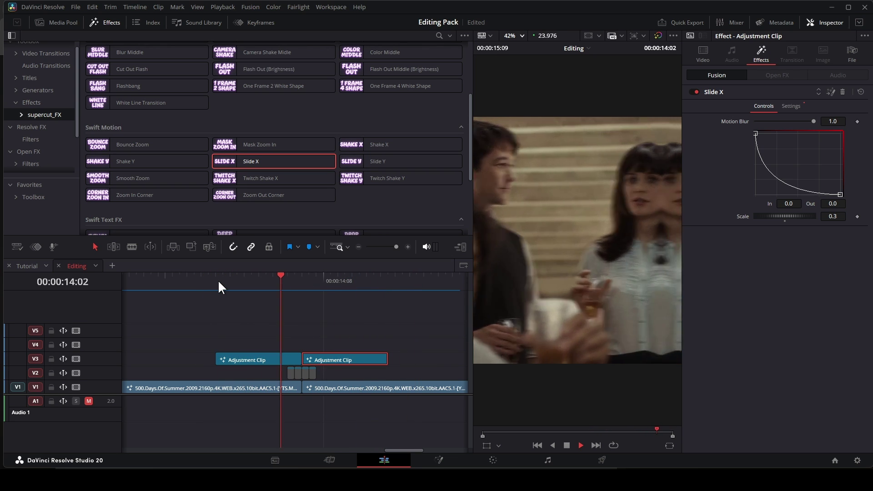
{"action": "key", "text": "space"}
{"action": "left_click_drag", "start_coordinate": [284, 278], "coordinate": [212, 282]}
{"action": "key", "text": "space"}
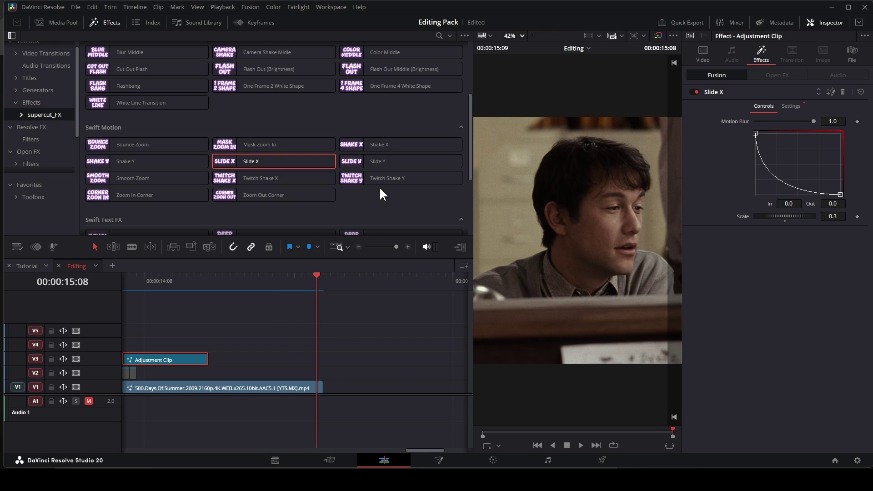
{"action": "left_click", "coordinate": [210, 279]}
{"action": "scroll", "coordinate": [242, 277], "scroll_direction": "down", "scroll_amount": 2}
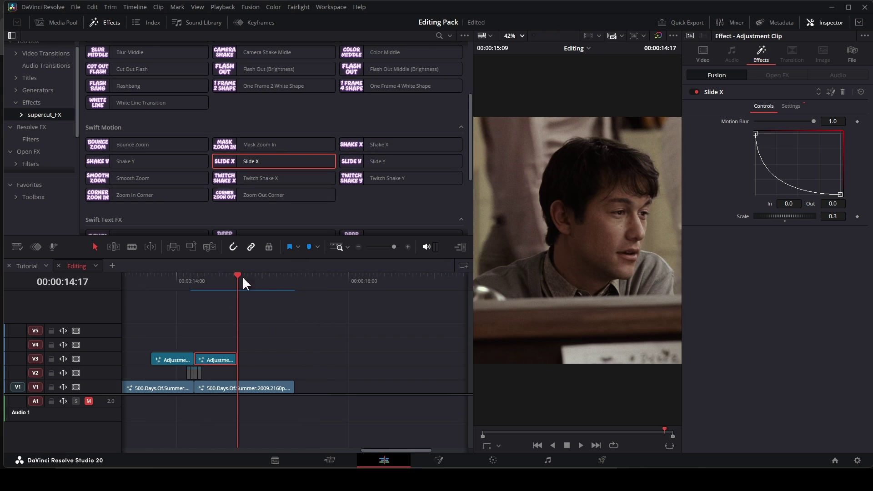
{"action": "key", "text": "ctrl+minus"}
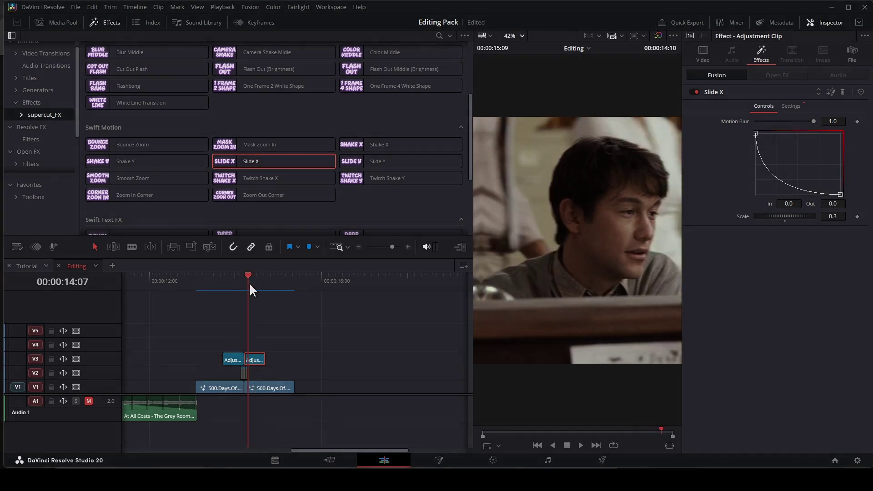